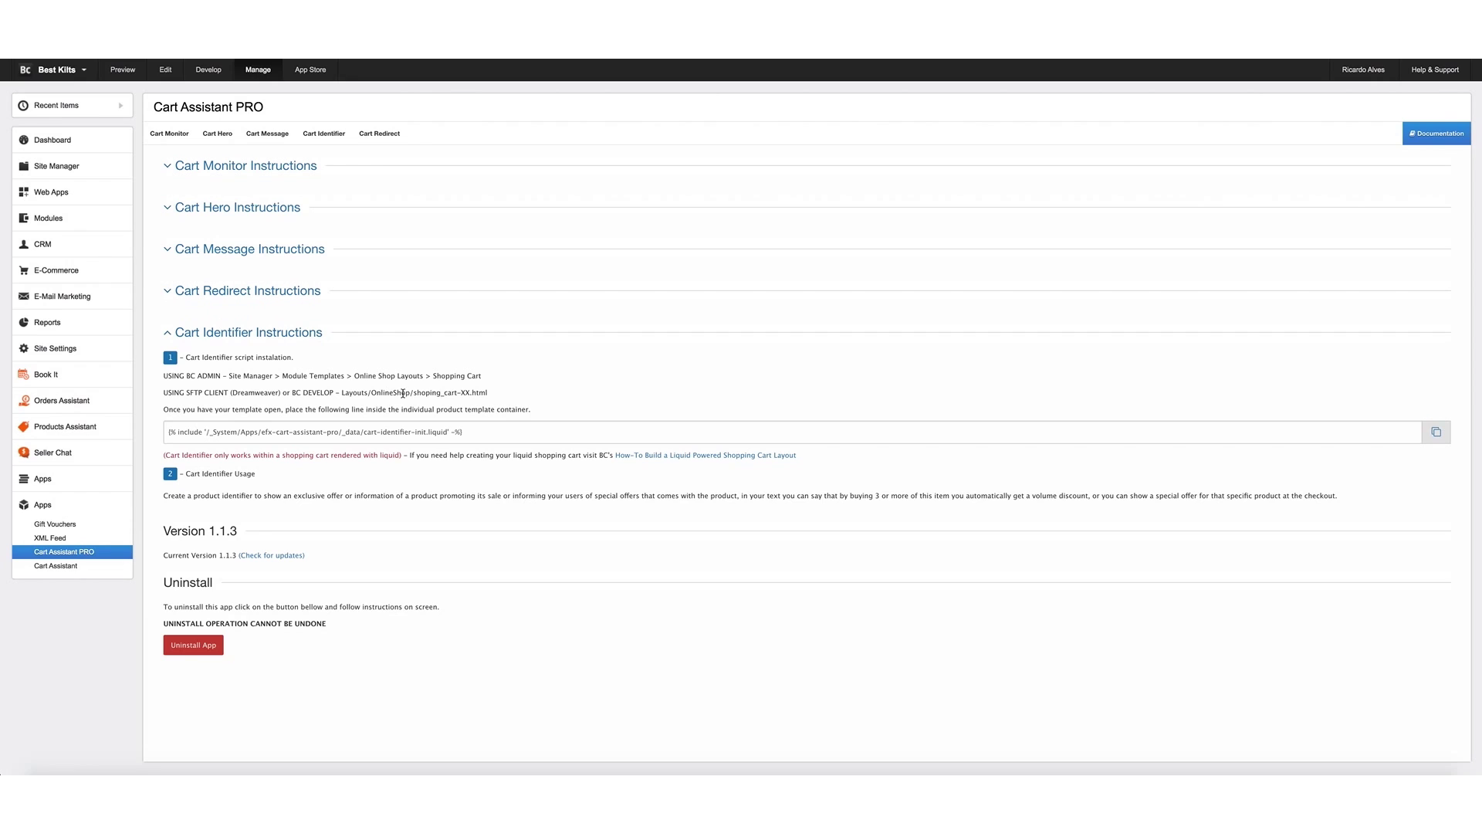
Copy the cart-identifier-init.liquid include line from the Cart Identifier installation instructions
{"action": "double_click", "coordinate": [465, 393]}
{"action": "left_click", "coordinate": [1438, 432]}
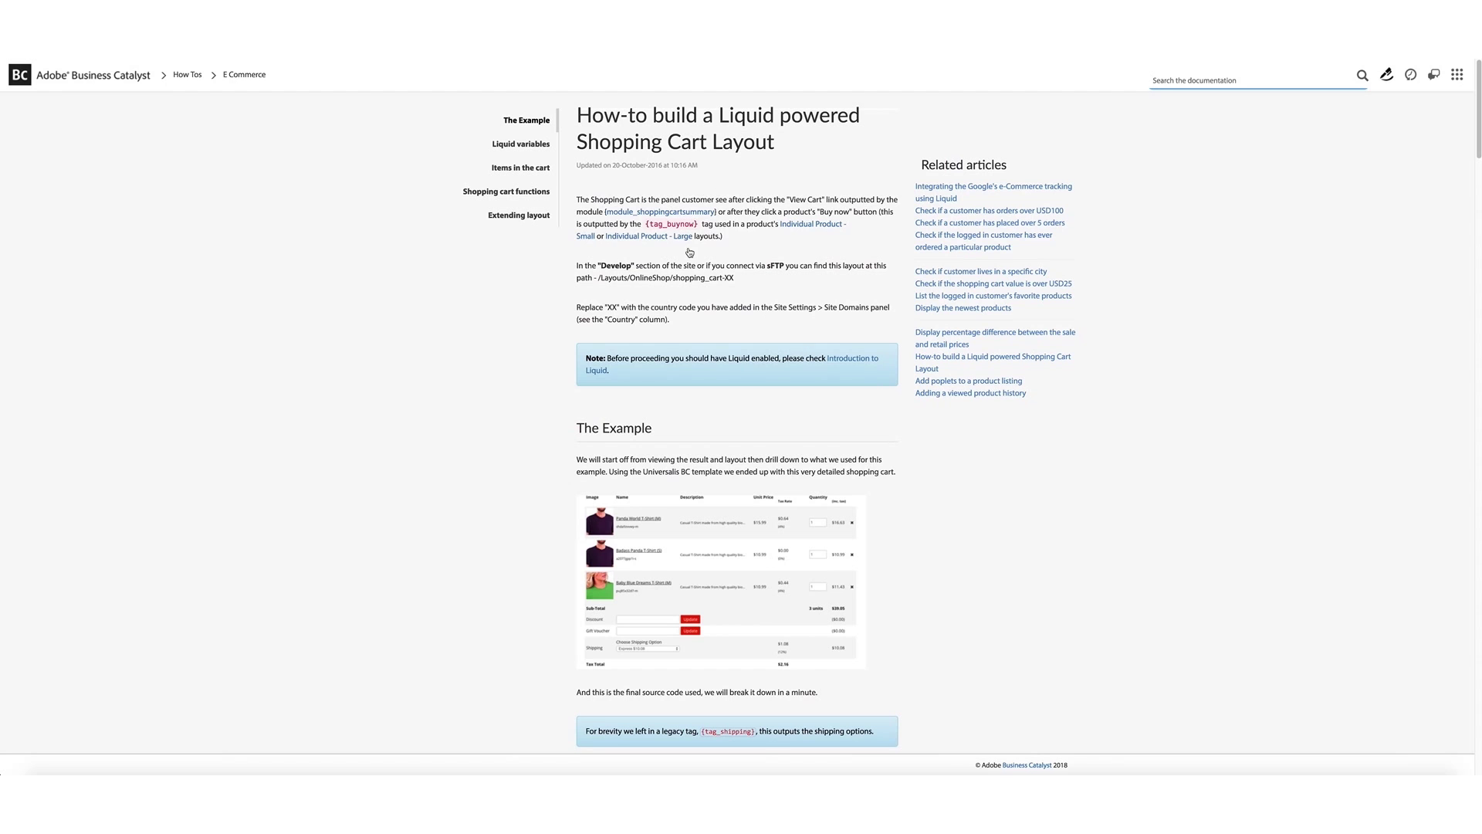
Examine the Liquid shopping cart how-to article, down to the item loop from "for item in this.items" to "endfor" in the example code
{"action": "scroll", "coordinate": [787, 334], "scroll_direction": "down", "scroll_amount": 2}
{"action": "scroll", "coordinate": [786, 335], "scroll_direction": "down", "scroll_amount": 2}
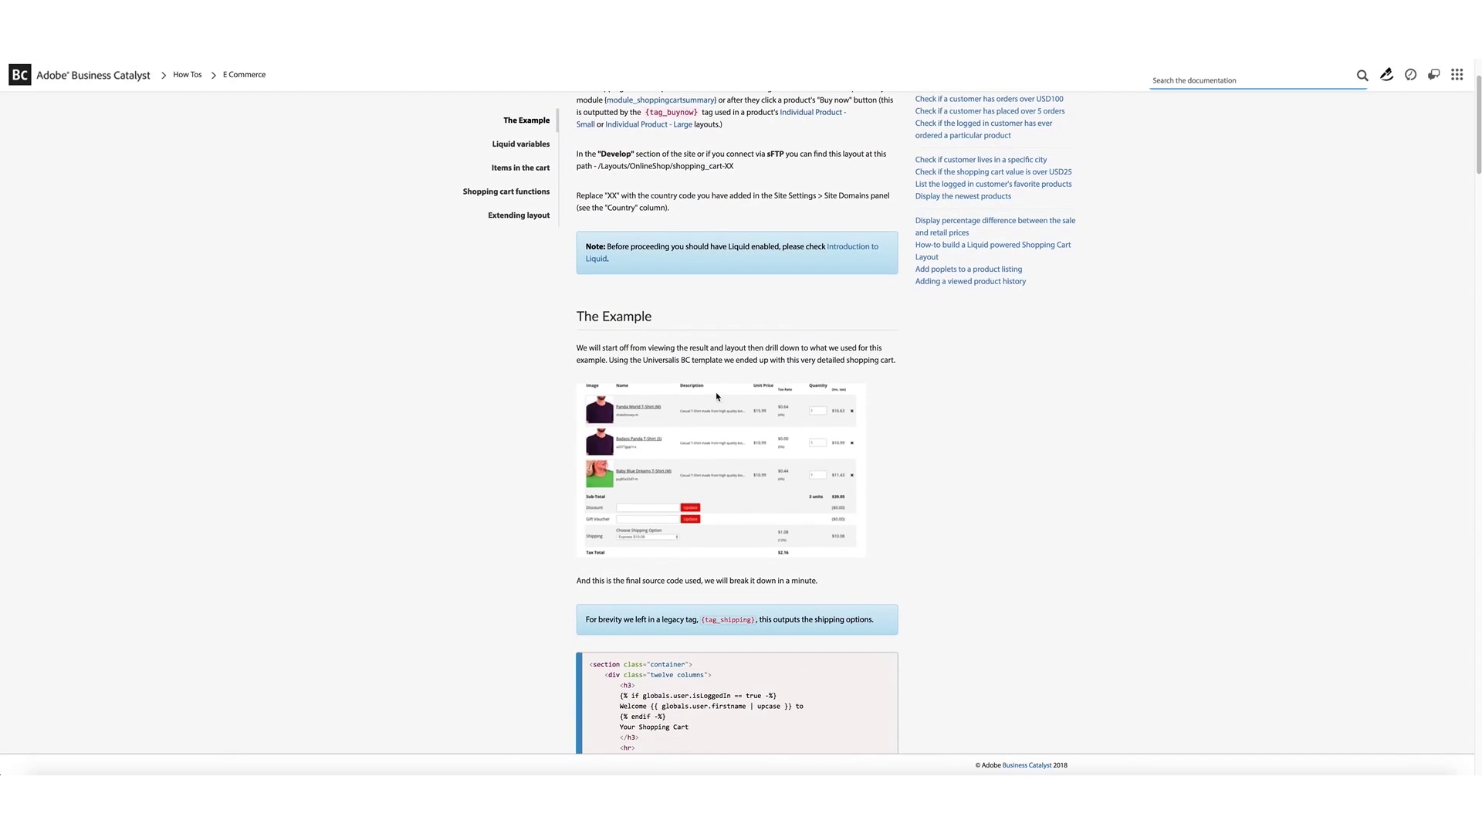
{"action": "scroll", "coordinate": [759, 498], "scroll_direction": "down", "scroll_amount": 5}
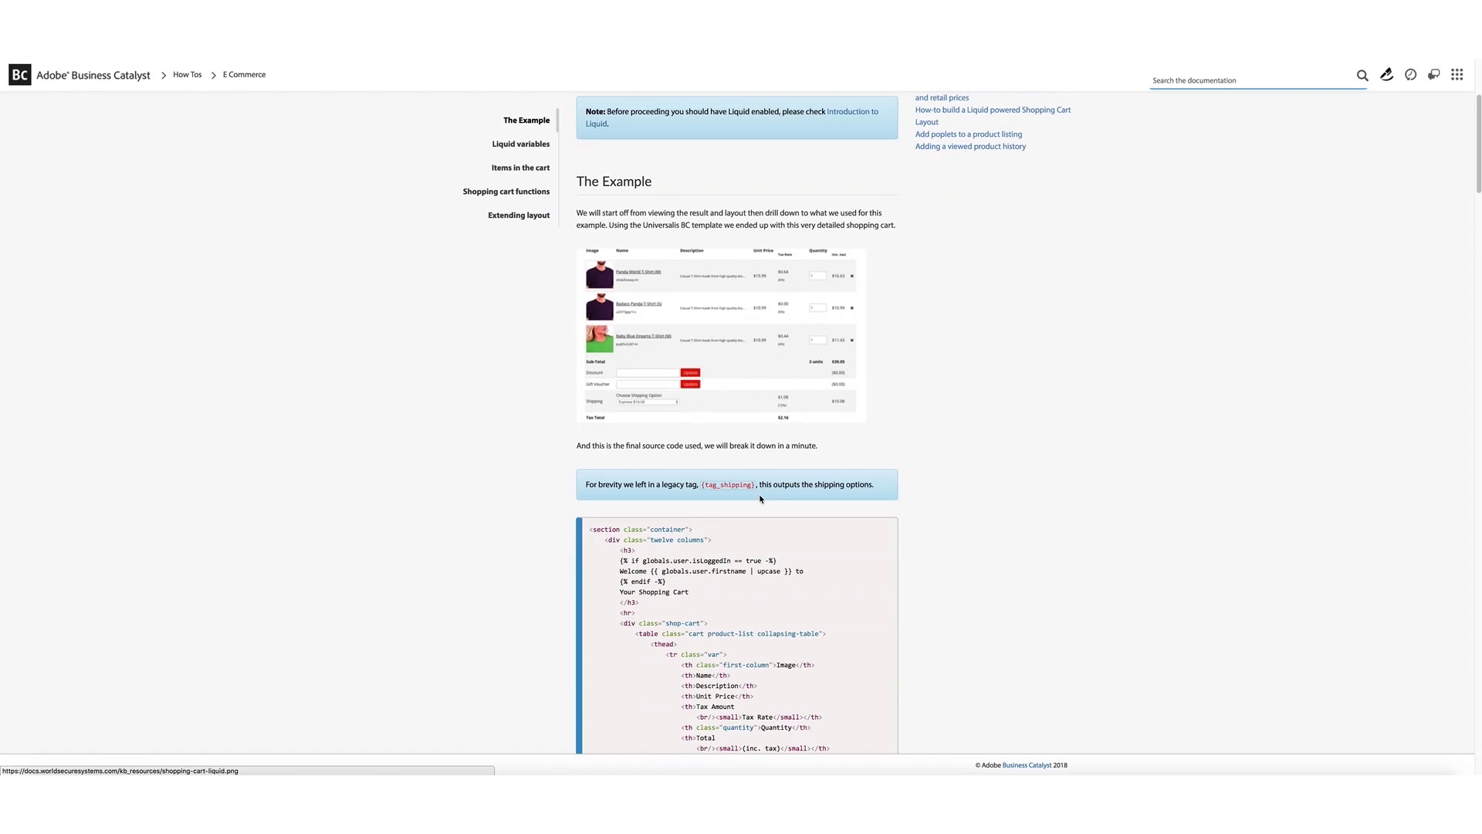
{"action": "scroll", "coordinate": [760, 496], "scroll_direction": "down", "scroll_amount": 7}
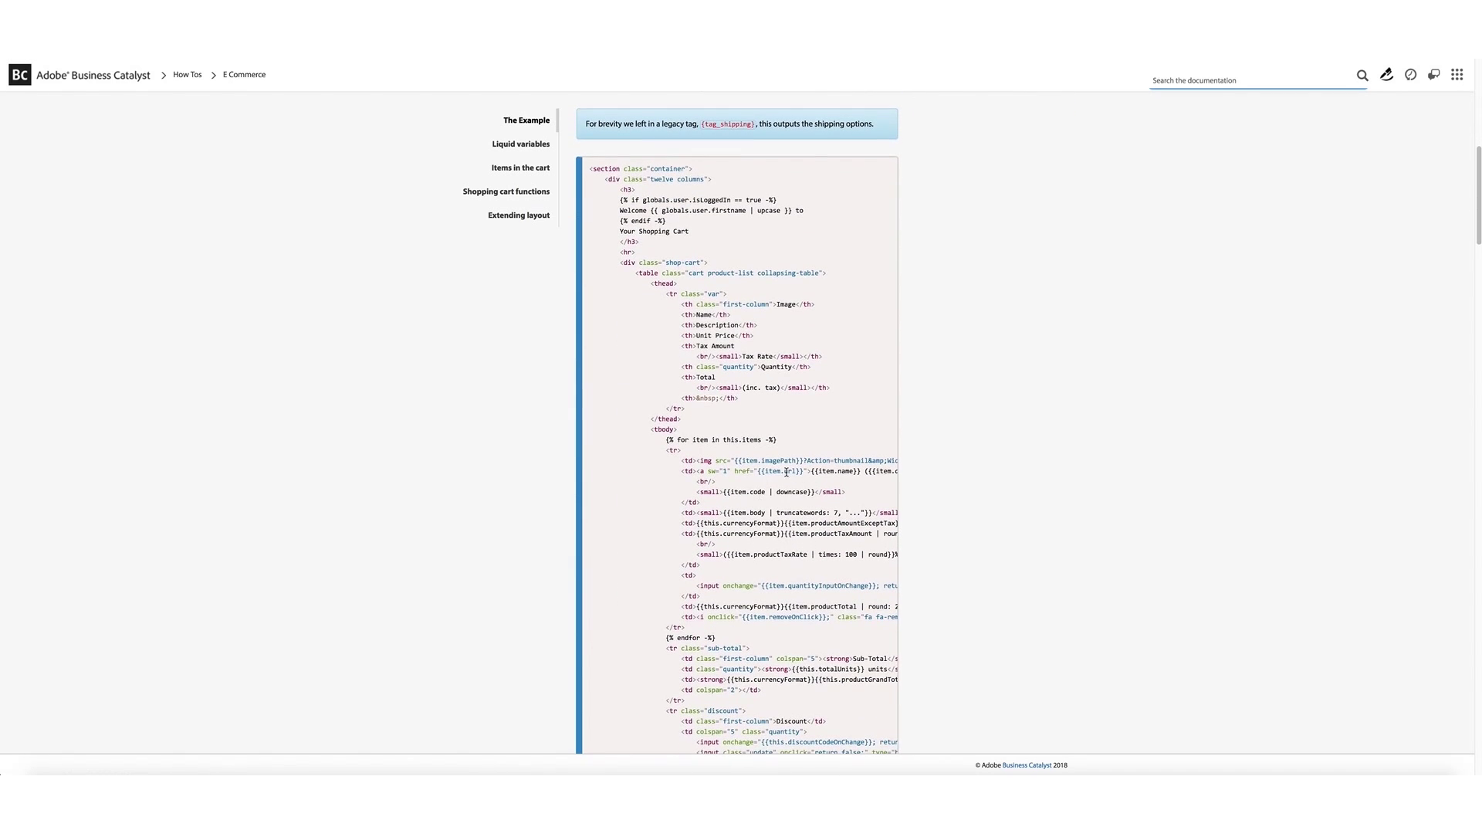
{"action": "scroll", "coordinate": [772, 471], "scroll_direction": "down", "scroll_amount": 3}
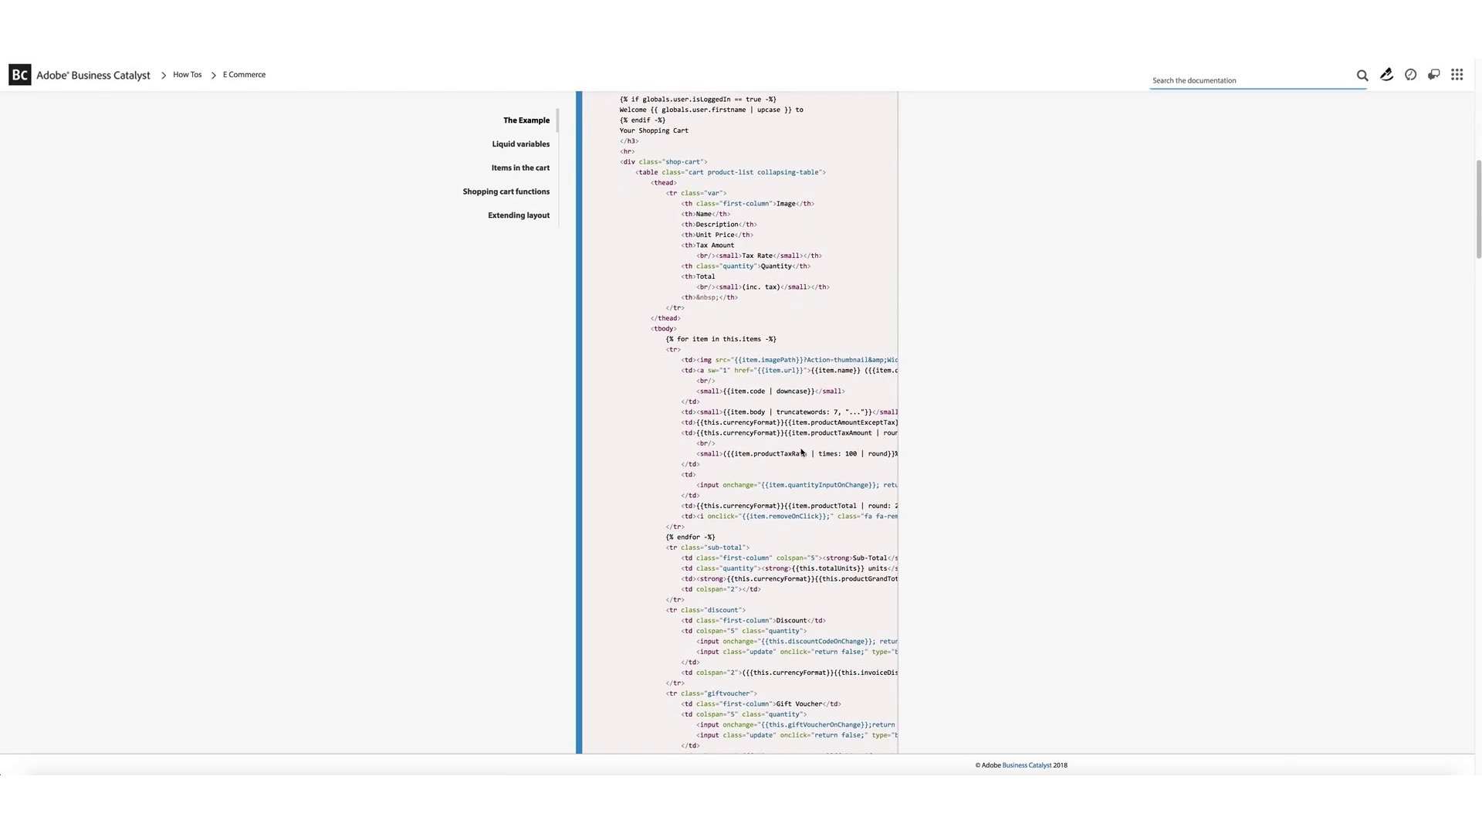
{"action": "scroll", "coordinate": [801, 452], "scroll_direction": "down", "scroll_amount": 2}
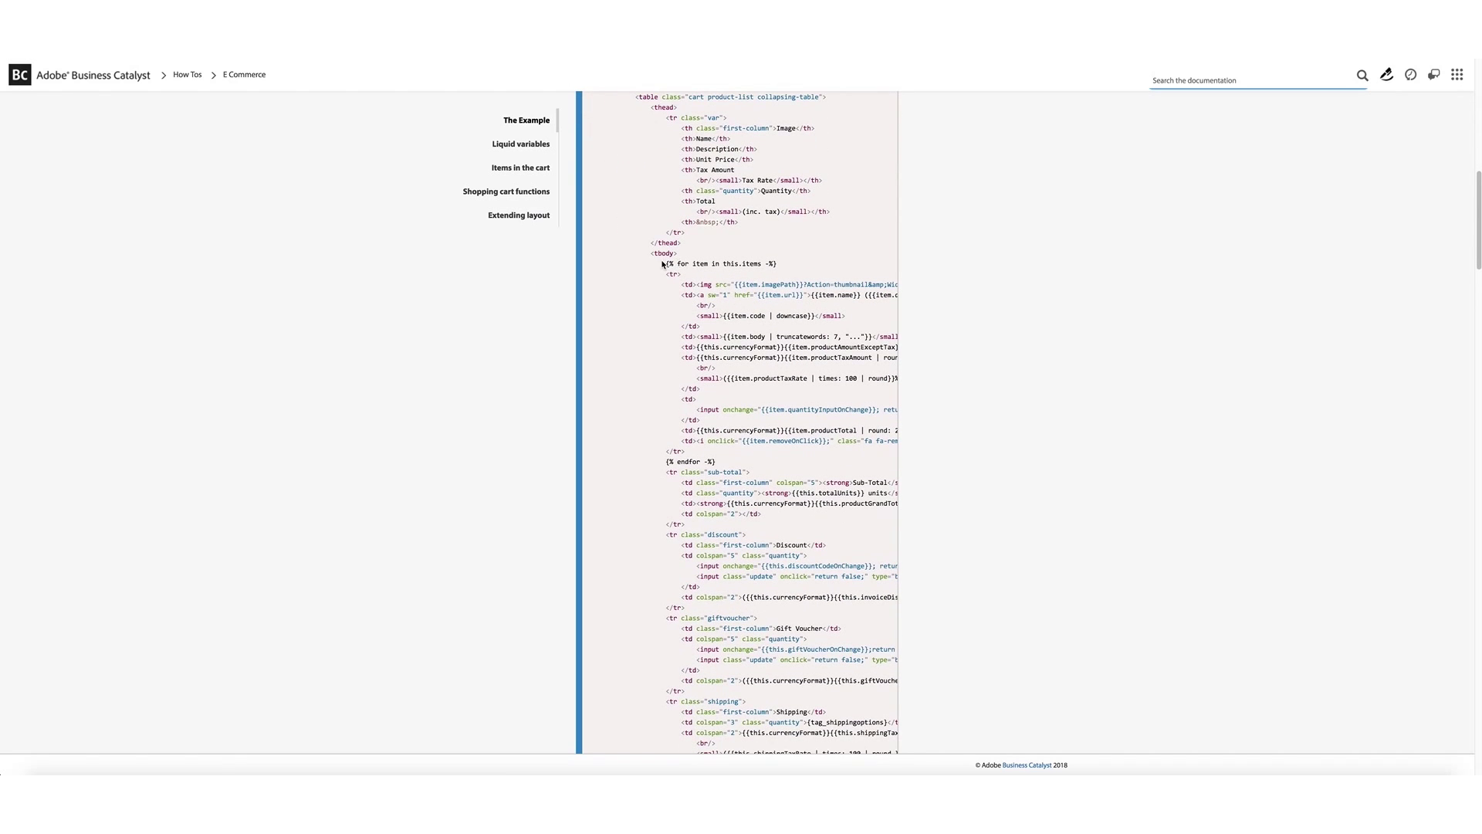
{"action": "left_click_drag", "start_coordinate": [664, 263], "coordinate": [778, 462]}
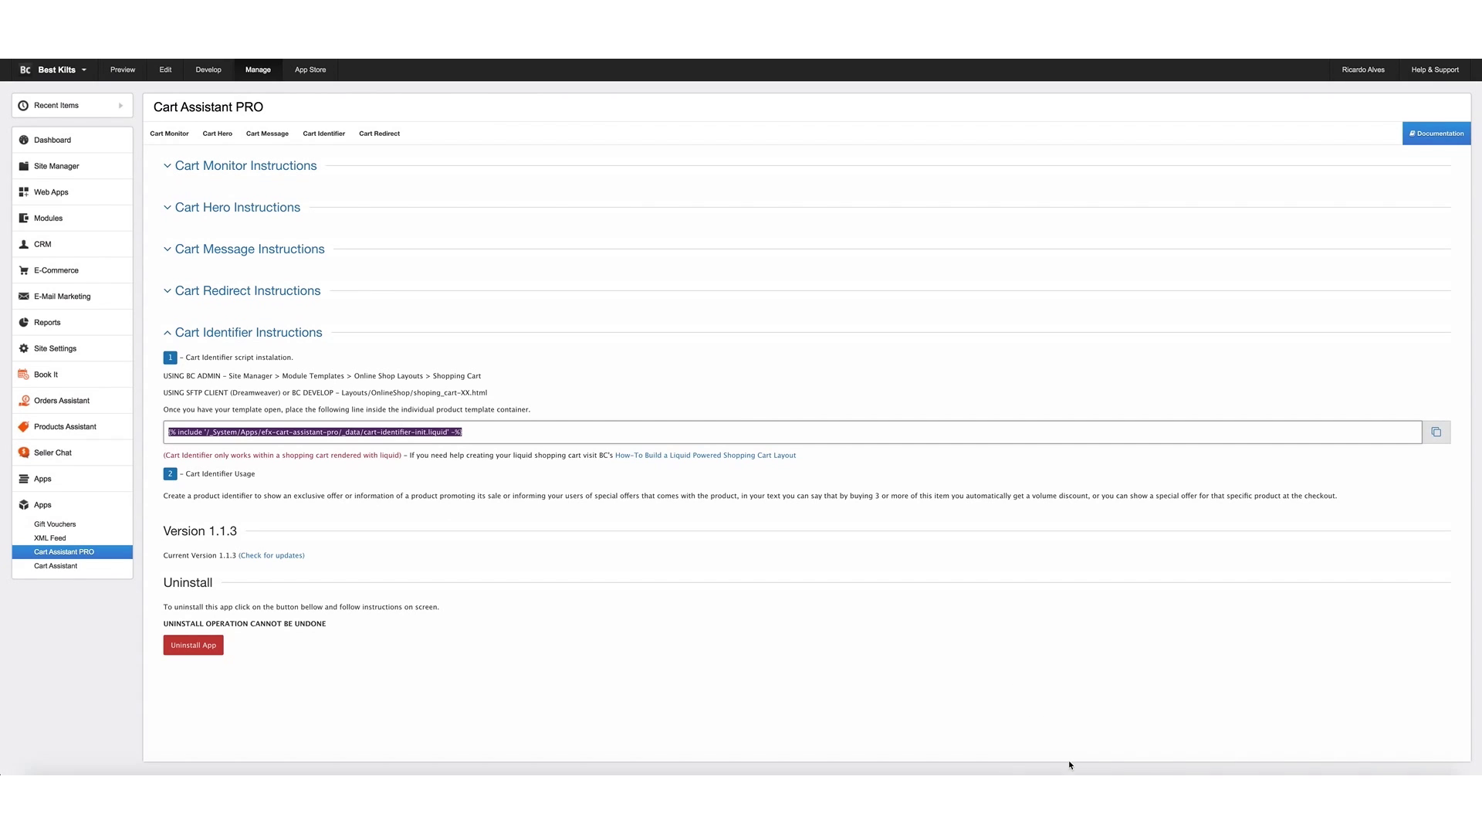
Switch to Dreamweaver and examine the item loop in shopping_cart-GB.html, including its column containers and the placement of the cart-identifier-init.liquid include
{"action": "left_click", "coordinate": [1073, 795]}
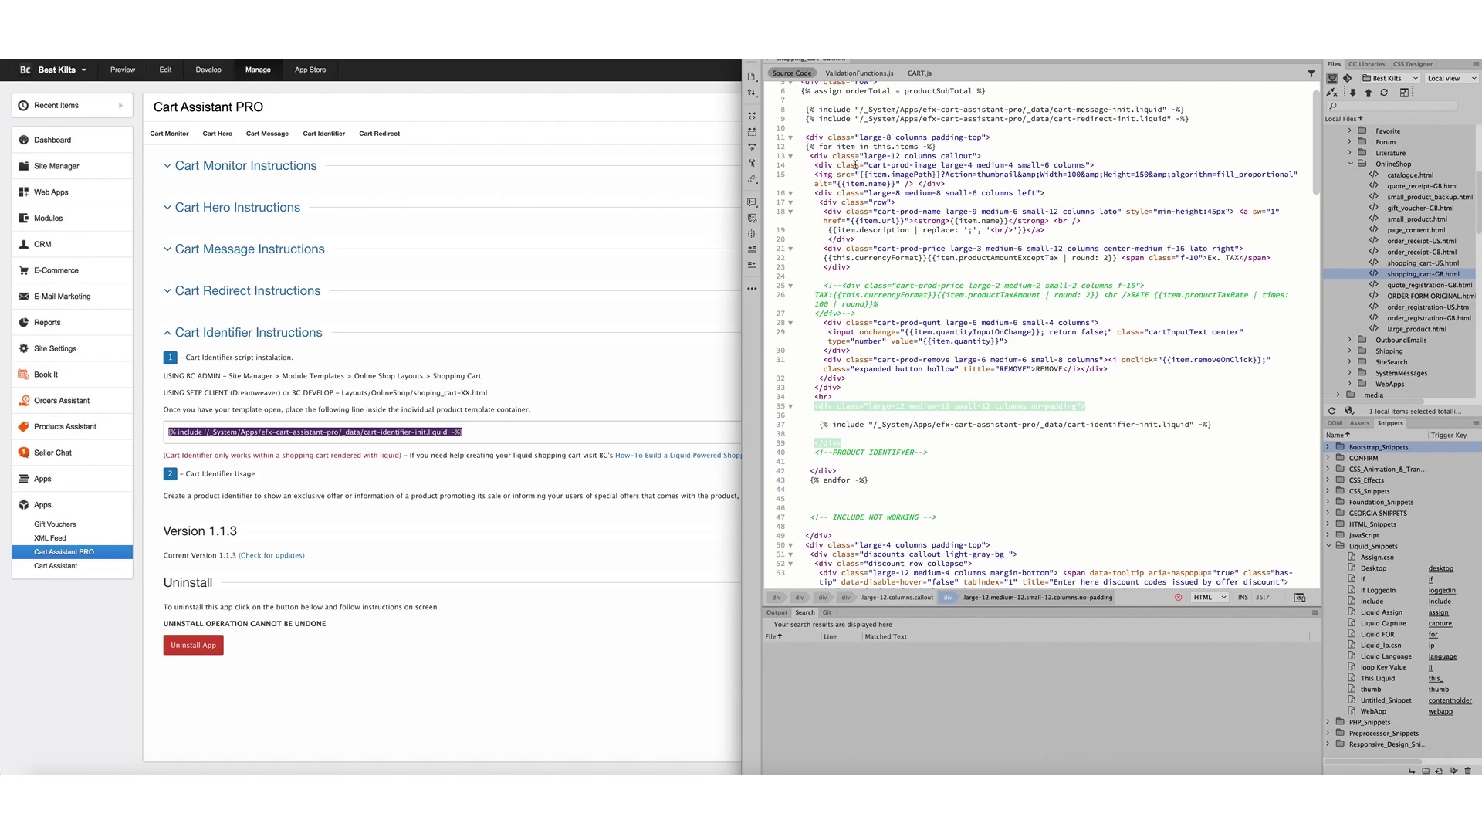
{"action": "left_click", "coordinate": [992, 138]}
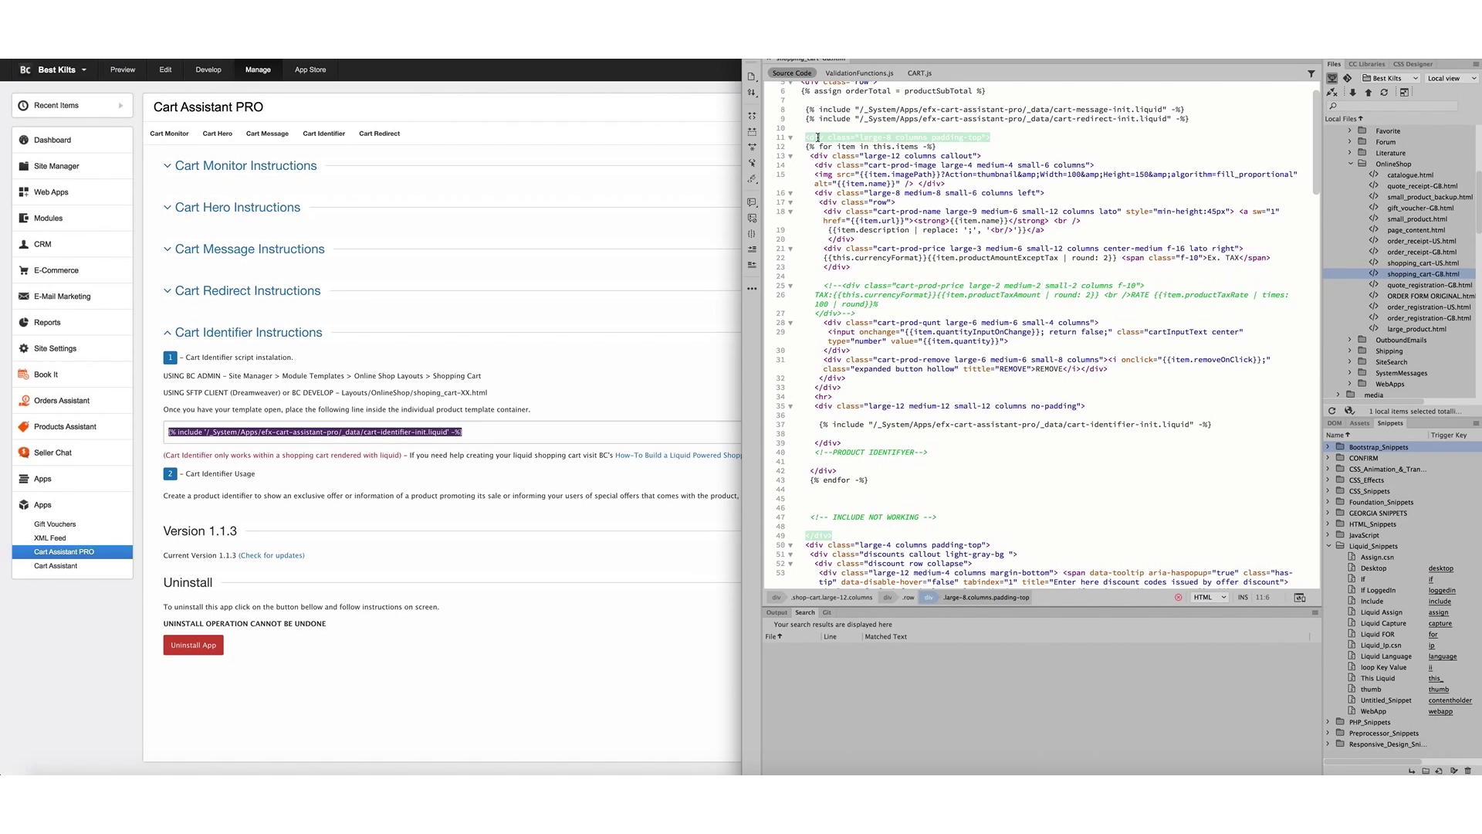
{"action": "left_click", "coordinate": [822, 155]}
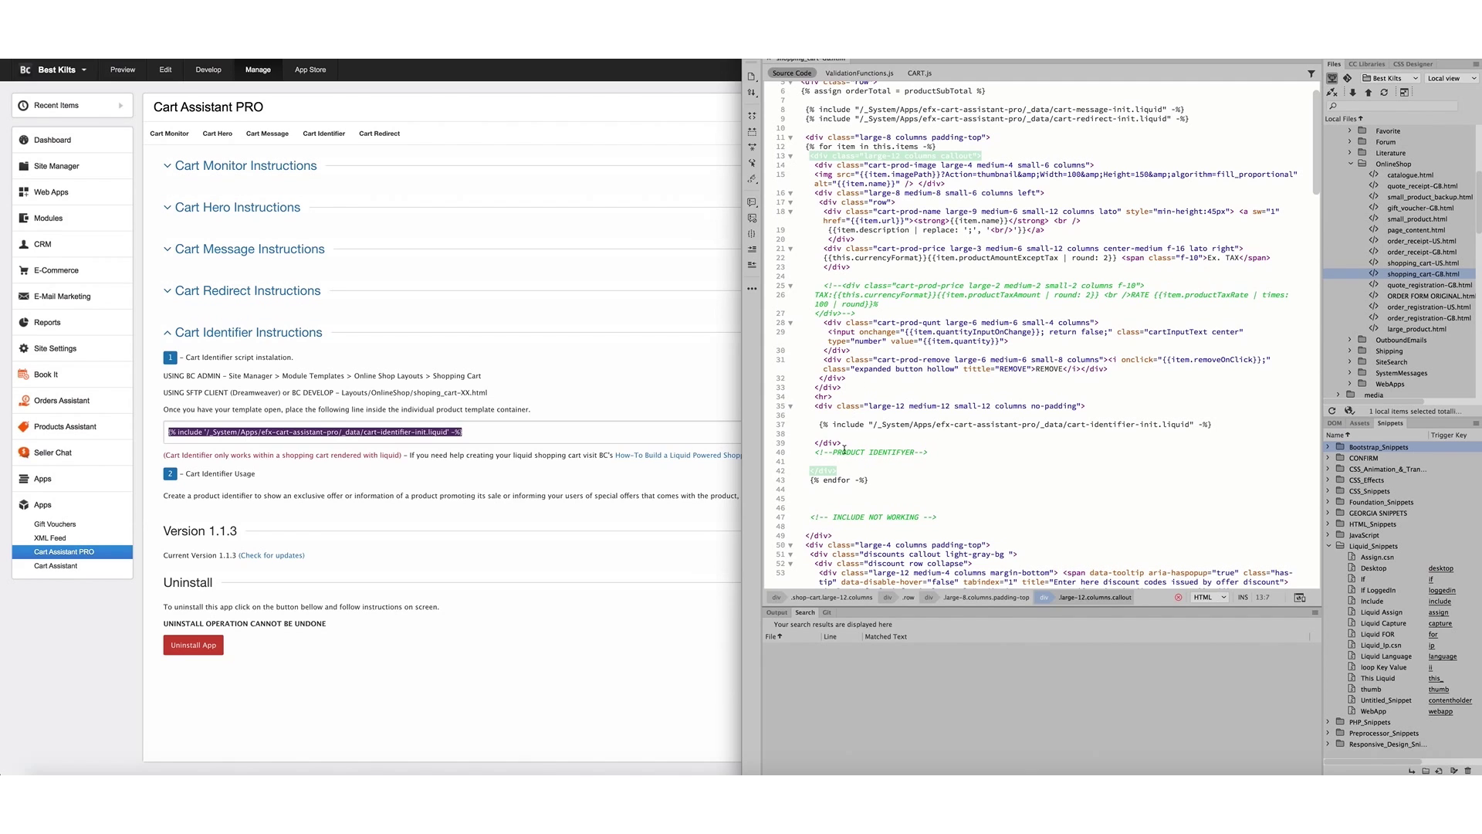
{"action": "left_click_drag", "start_coordinate": [864, 155], "coordinate": [938, 156]}
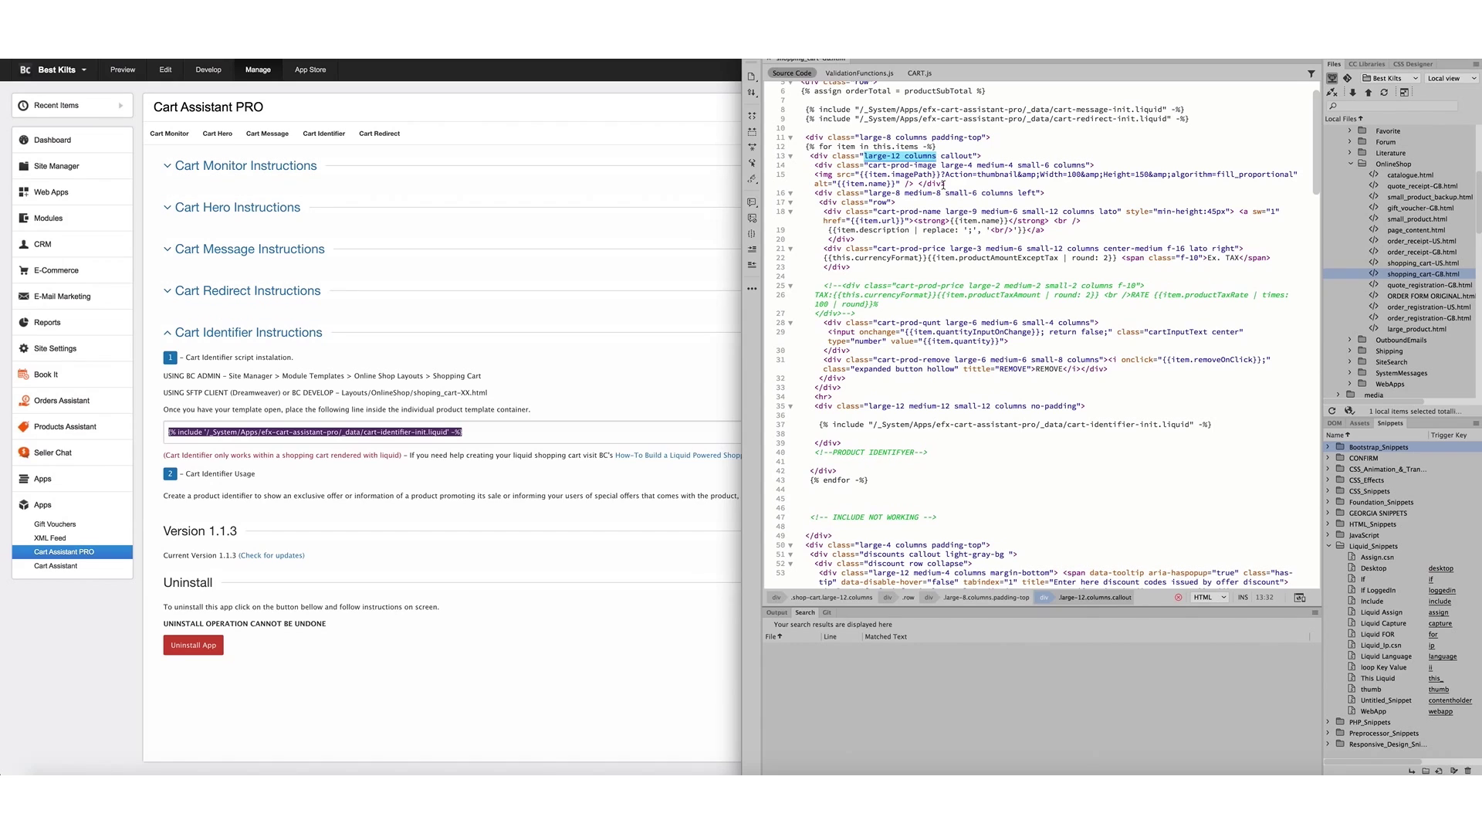
{"action": "left_click", "coordinate": [991, 156]}
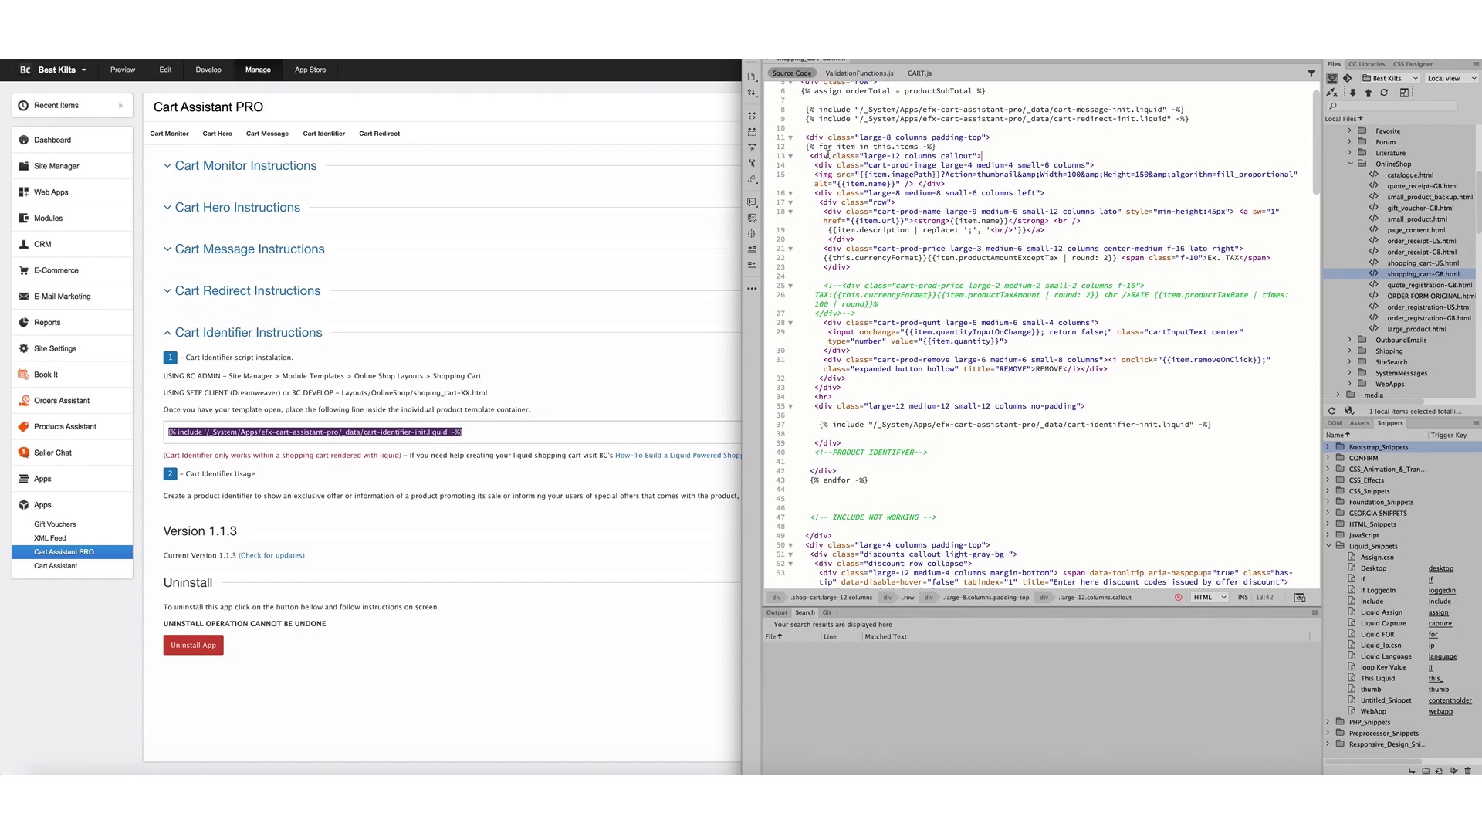
{"action": "left_click_drag", "start_coordinate": [807, 156], "coordinate": [838, 396]}
{"action": "left_click", "coordinate": [823, 396]}
{"action": "left_click", "coordinate": [822, 407]}
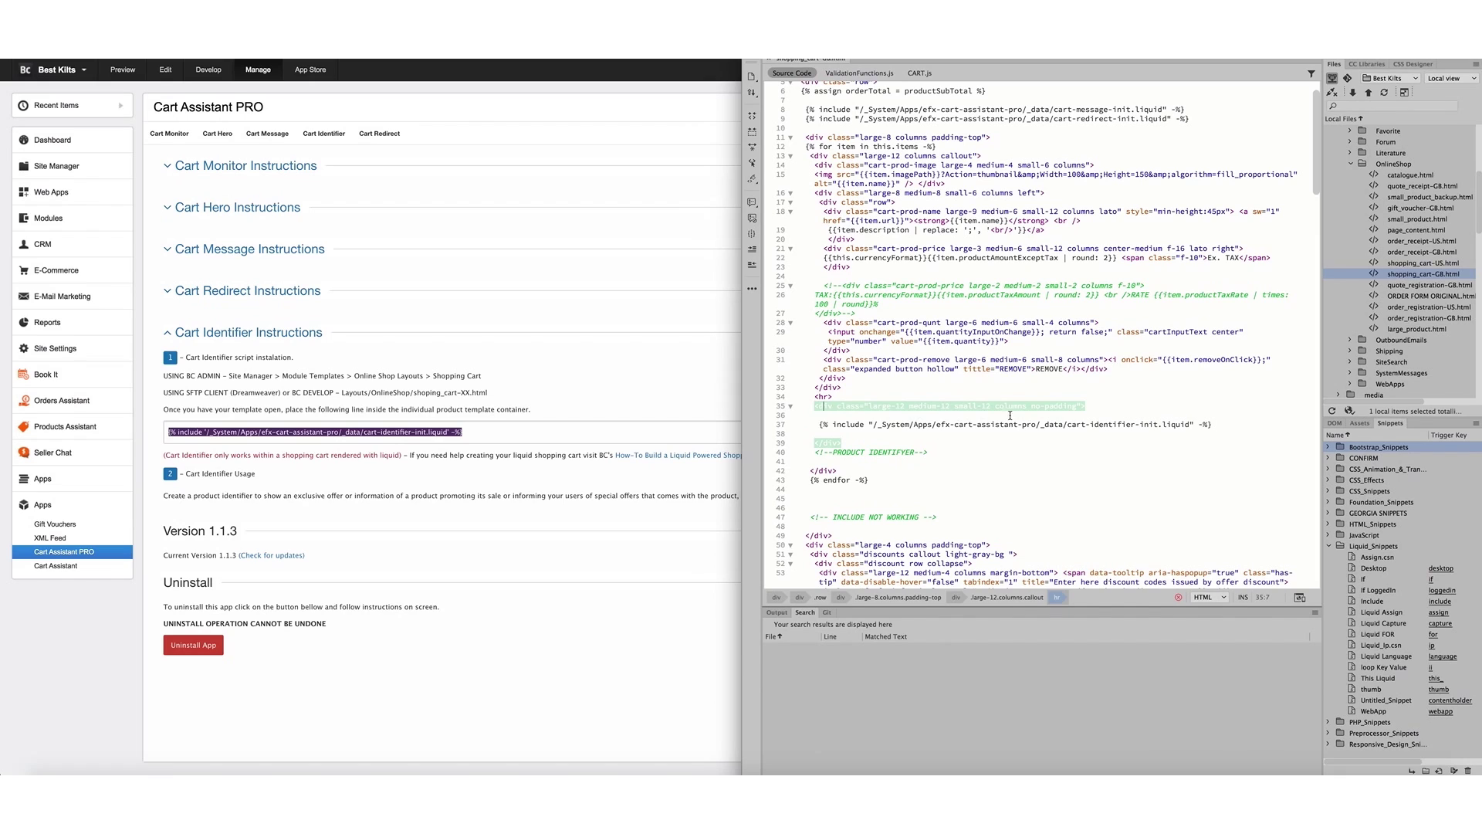
{"action": "left_click_drag", "start_coordinate": [821, 424], "coordinate": [1213, 425]}
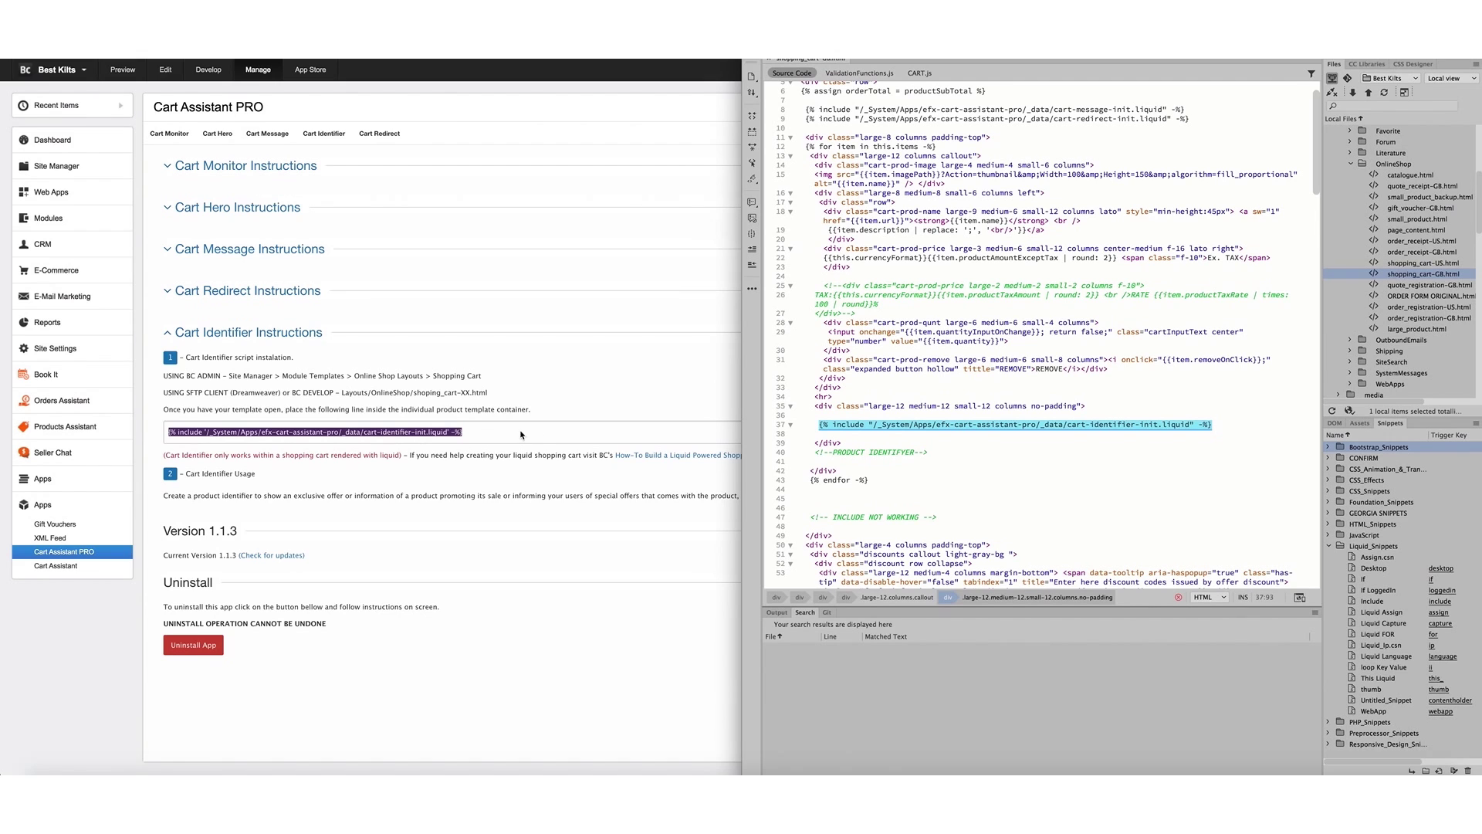
{"action": "left_click", "coordinate": [1220, 424]}
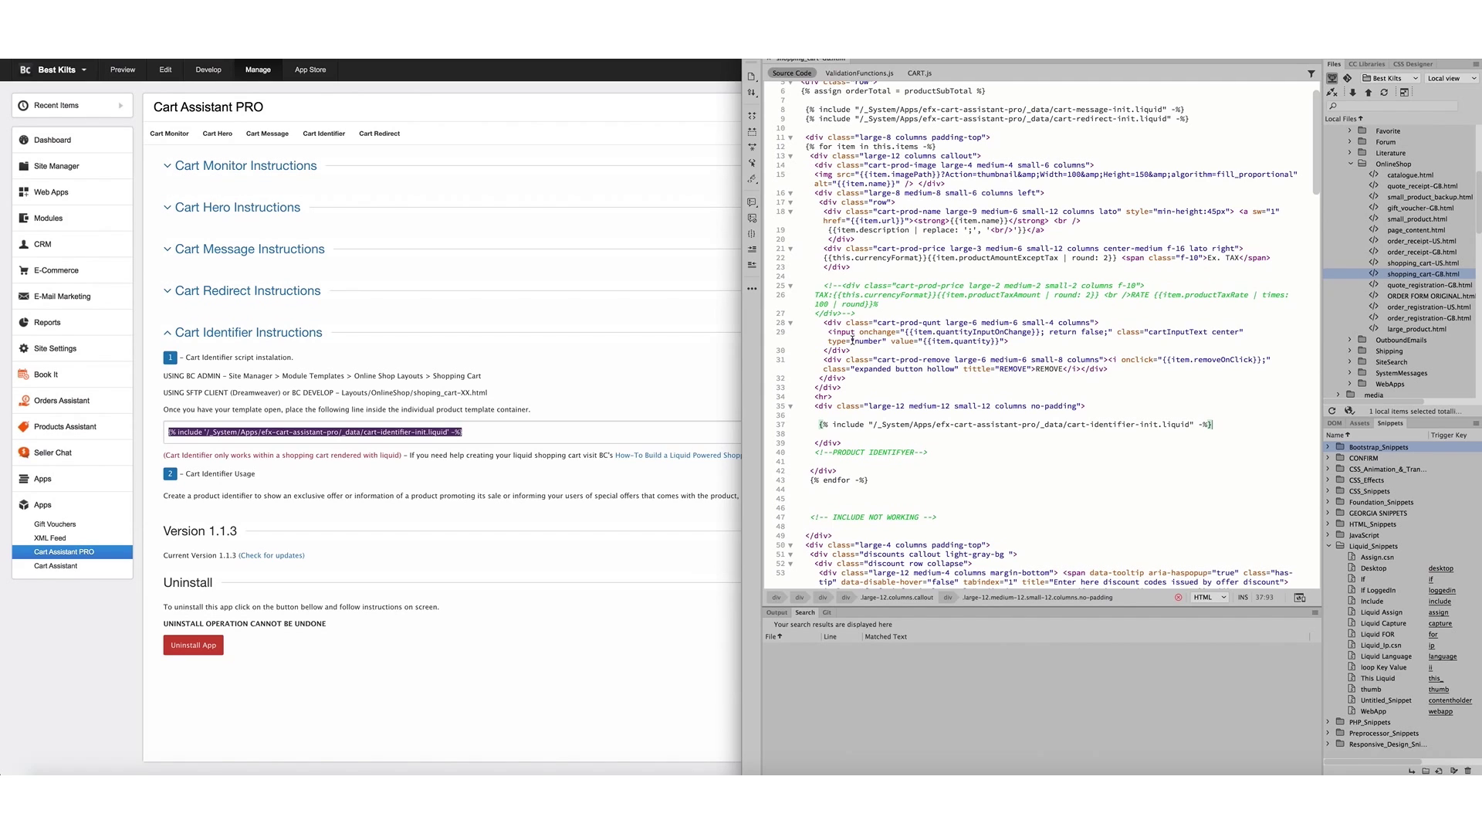
Return to Cart Assistant PRO in the browser, open Cart Identifier and review the messages for the tartan flashes, return label and exchange fee
{"action": "left_click", "coordinate": [671, 391]}
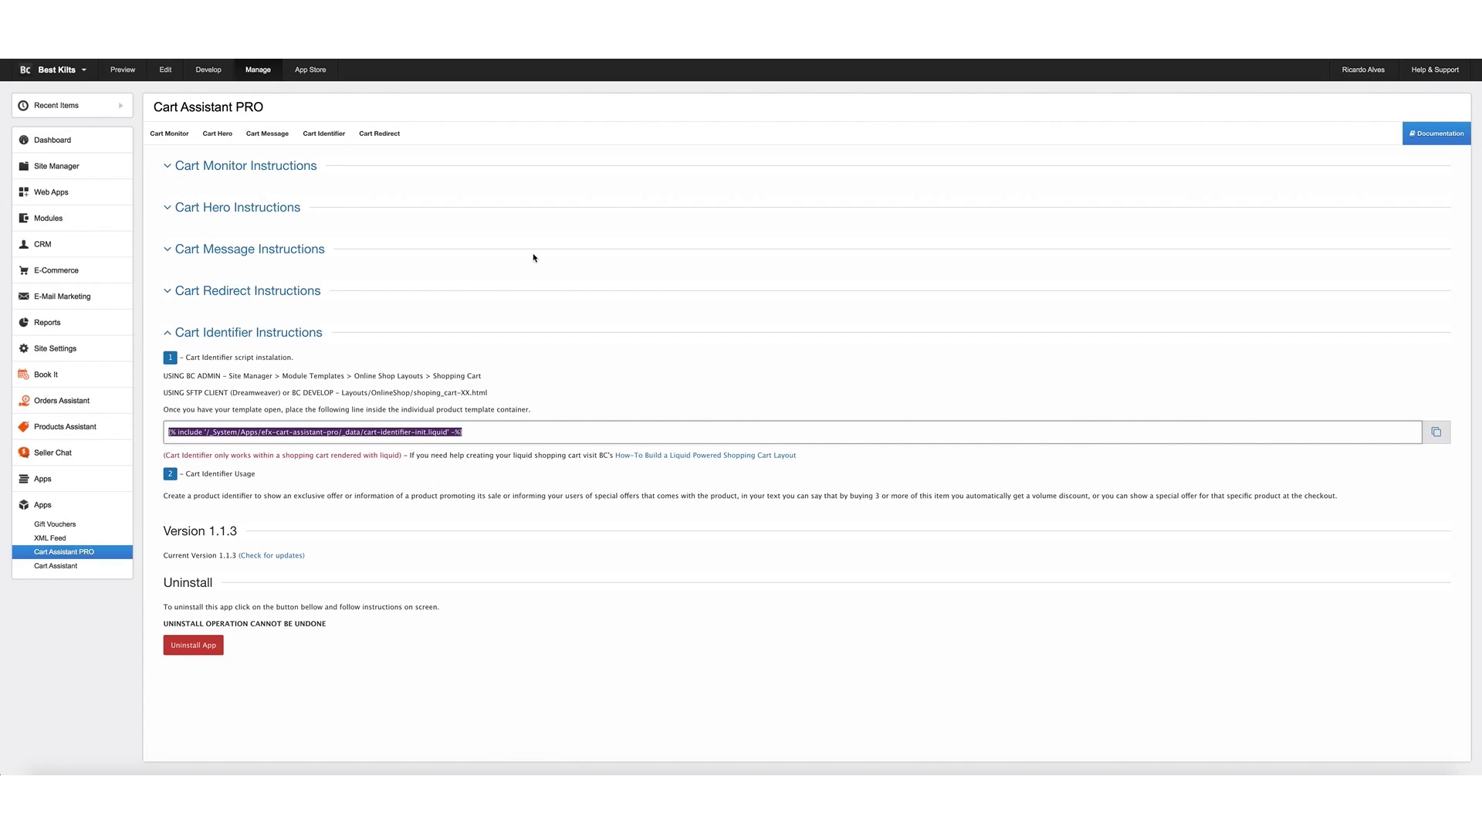
{"action": "left_click", "coordinate": [325, 135]}
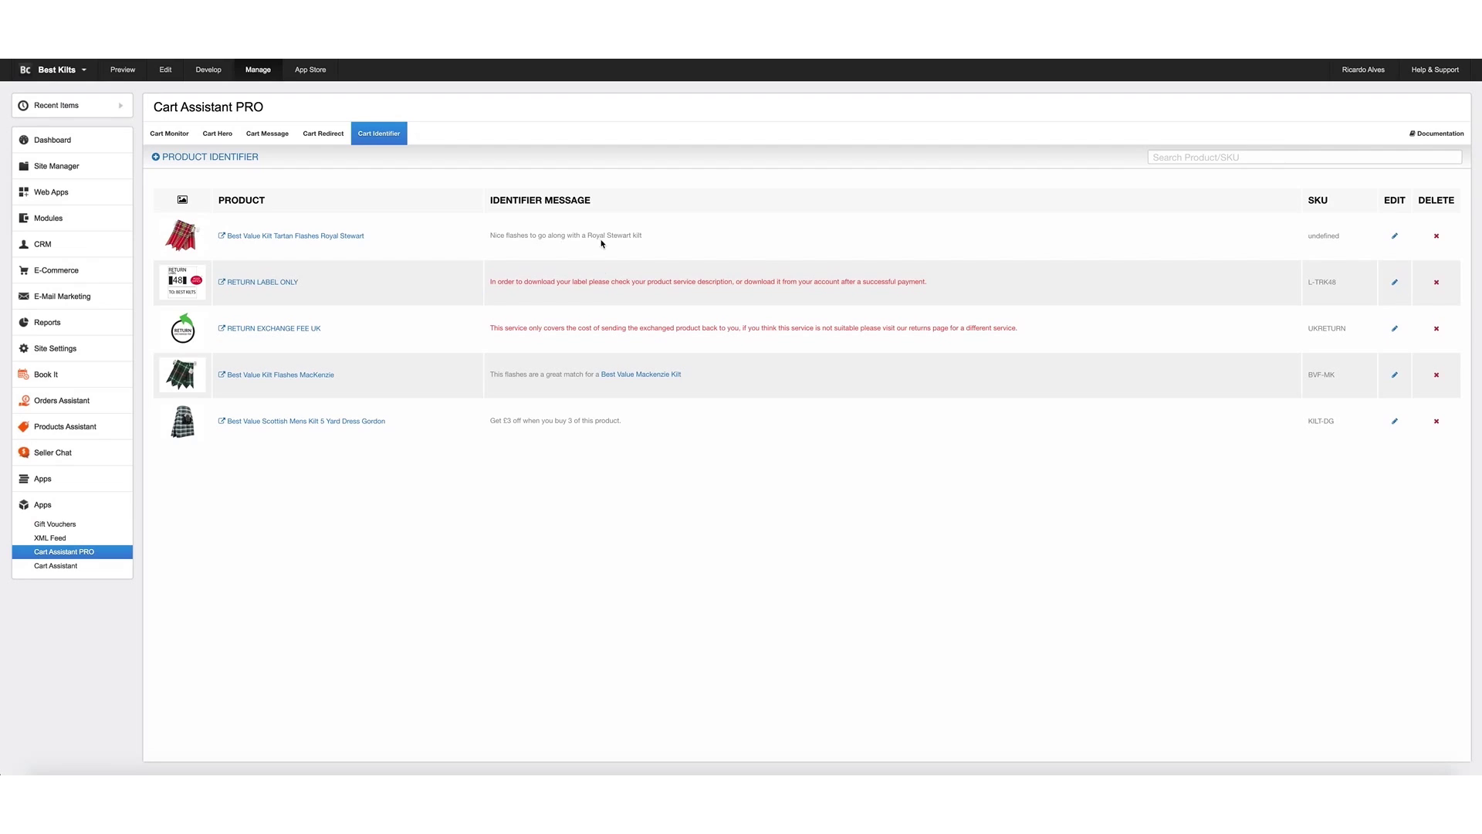
{"action": "left_click_drag", "start_coordinate": [491, 235], "coordinate": [649, 245]}
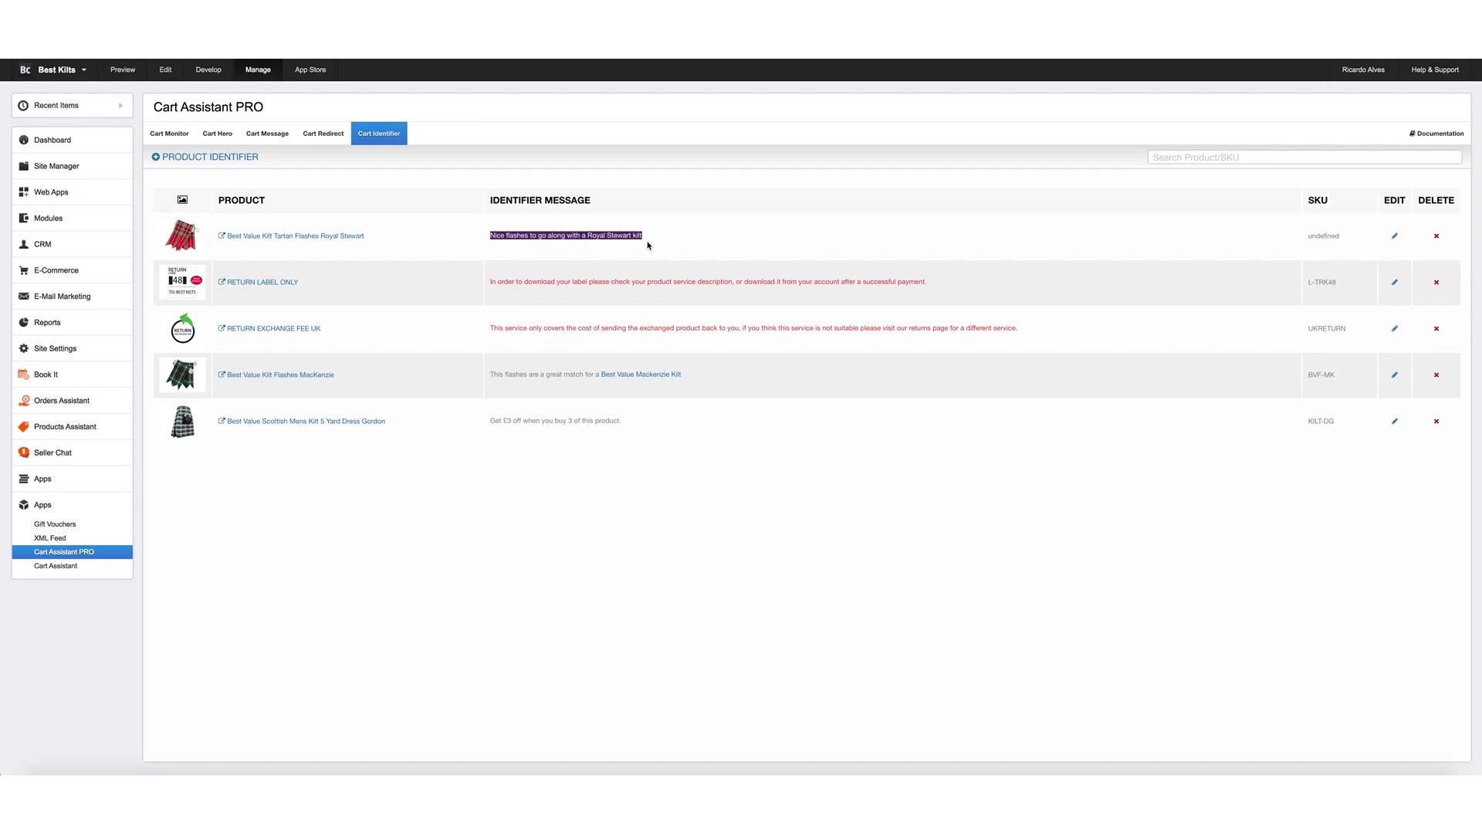
{"action": "left_click_drag", "start_coordinate": [490, 281], "coordinate": [927, 281]}
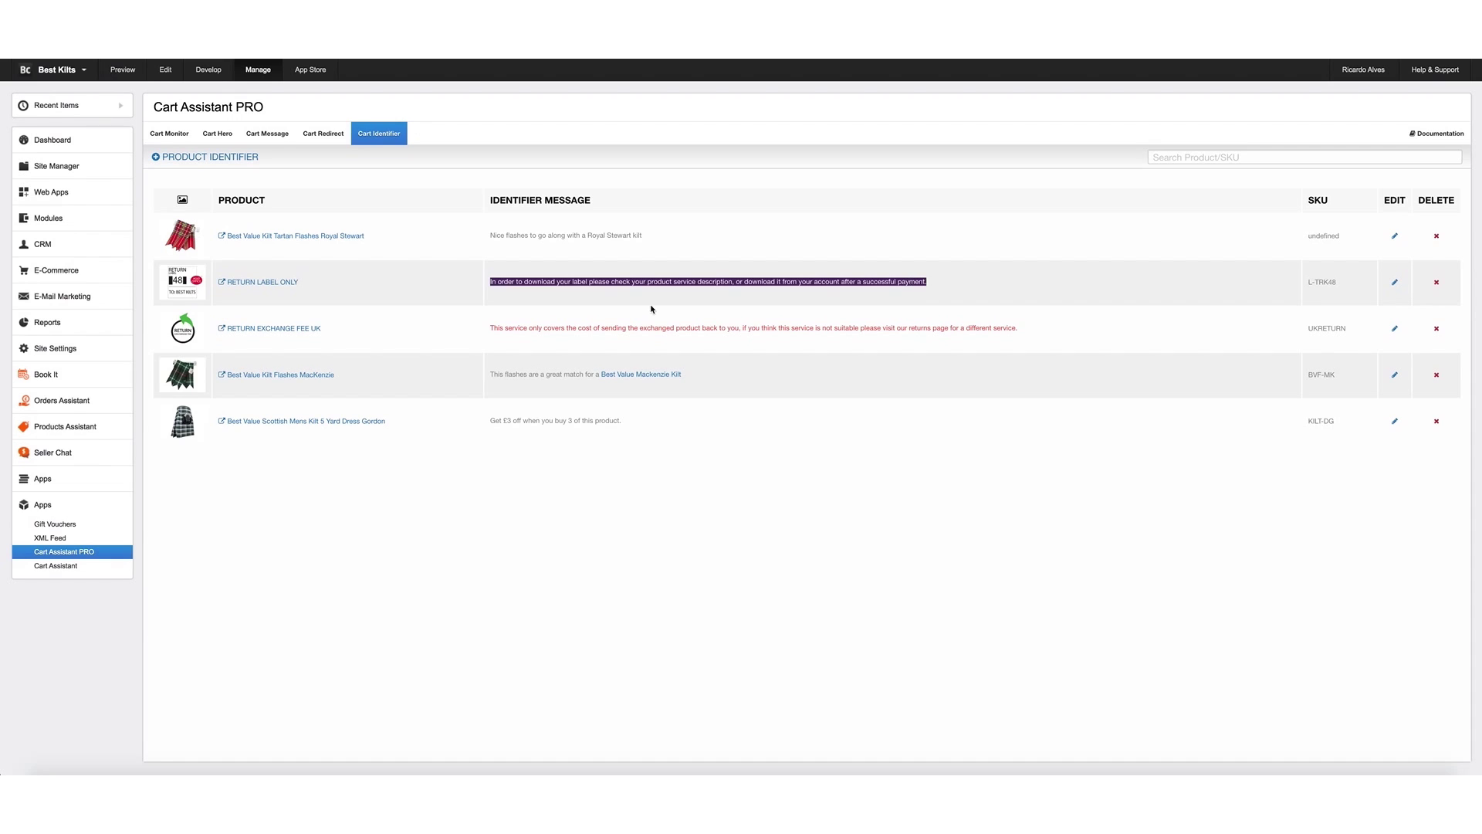
{"action": "left_click_drag", "start_coordinate": [491, 328], "coordinate": [1027, 331]}
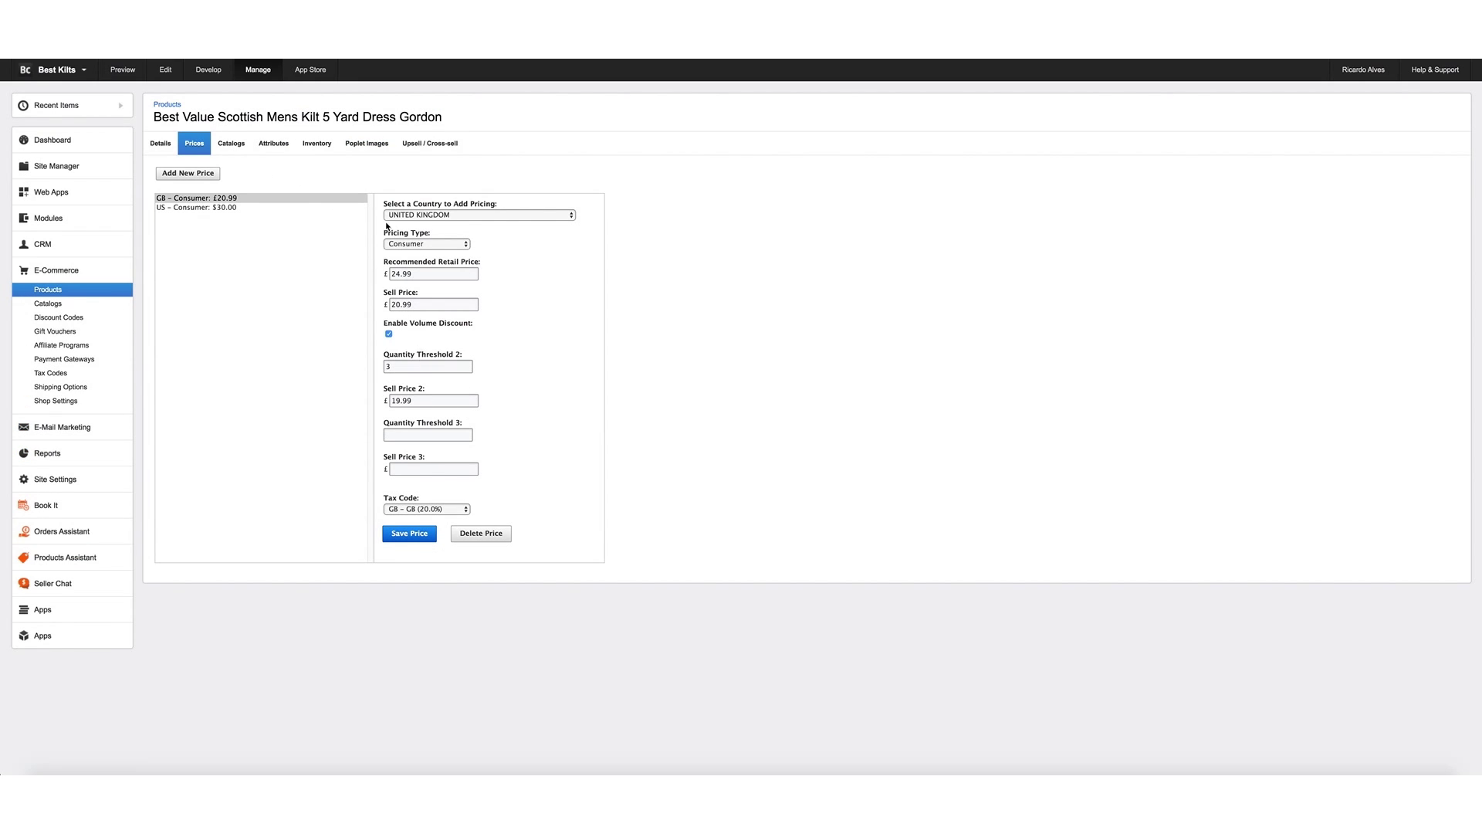
Add a third volume discount tier to the Dress Gordon kilt's UK price, with quantity threshold 5 and sell price £18.99, and save it
{"action": "left_click", "coordinate": [414, 305]}
{"action": "left_click", "coordinate": [395, 368]}
{"action": "key", "text": "Tab"}
{"action": "left_click", "coordinate": [409, 437]}
{"action": "type", "text": "5"}
{"action": "left_click", "coordinate": [444, 466]}
{"action": "type", "text": "18.99"}
{"action": "left_click", "coordinate": [409, 533]}
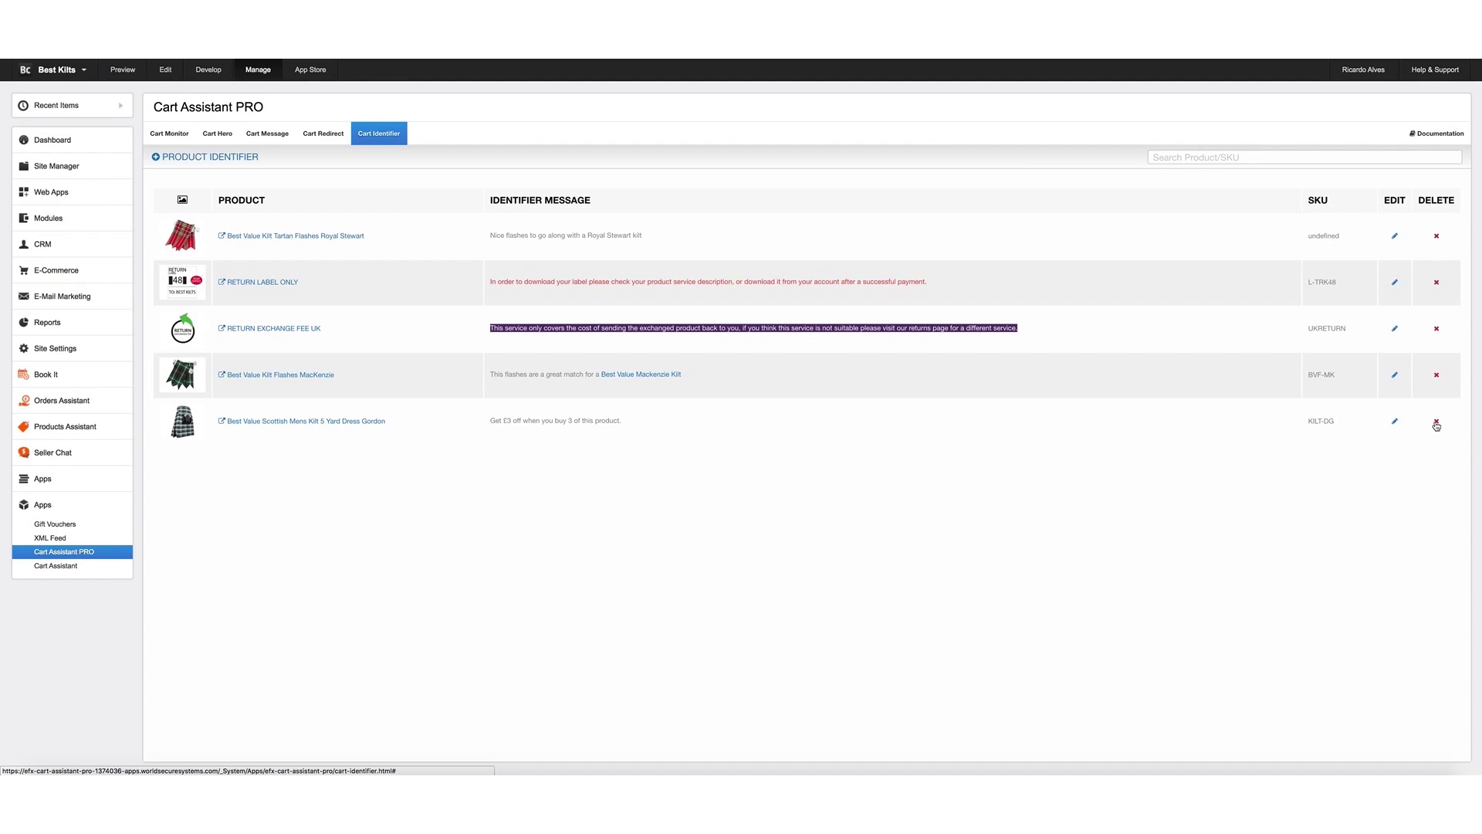
Delete the existing Dress Gordon kilt identifier and start a new one for Best Value Scottish Mens Kilt 5 Yard Dress Gordon
{"action": "left_click", "coordinate": [1437, 423]}
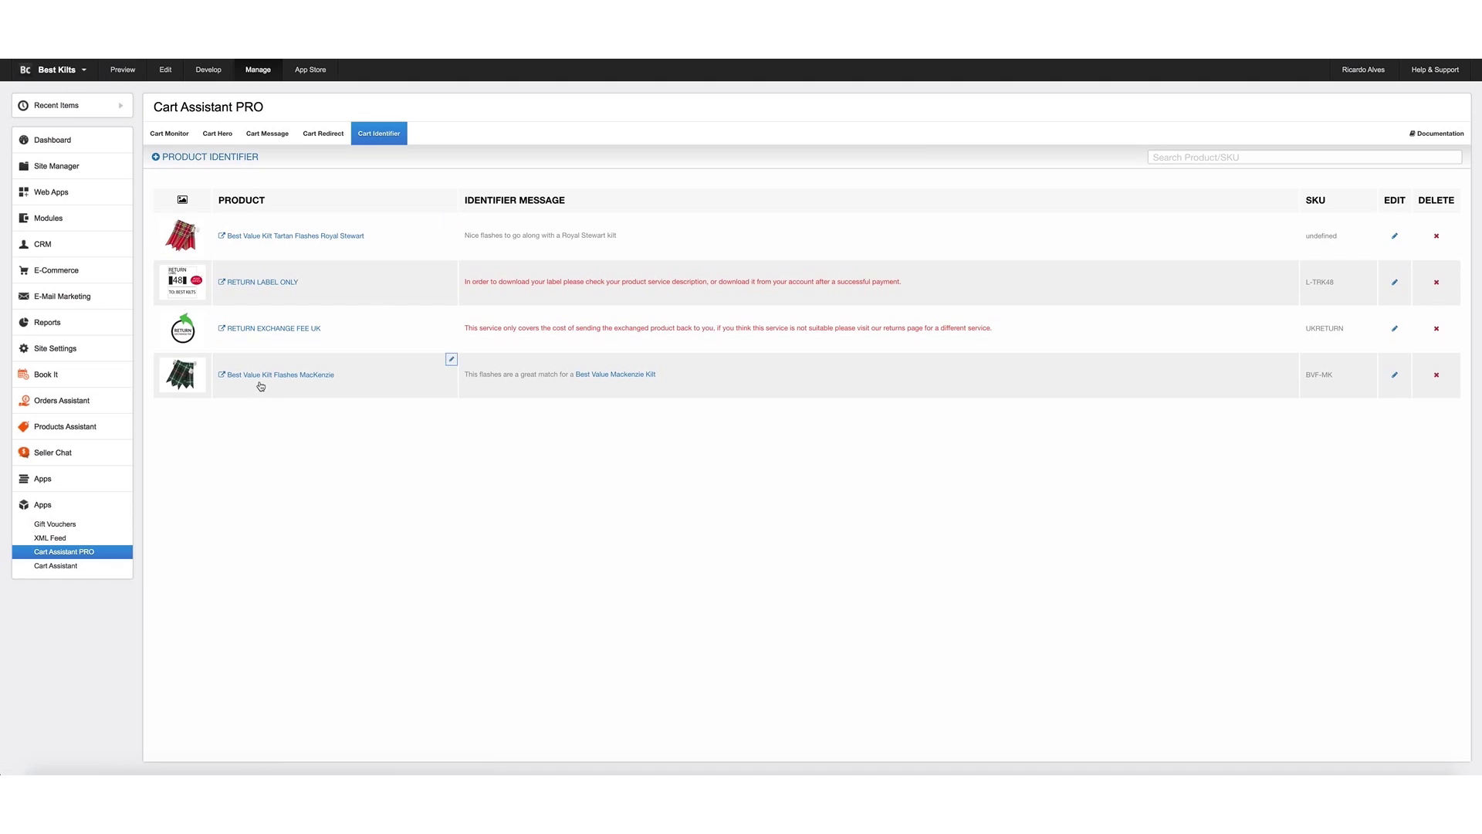
{"action": "left_click", "coordinate": [225, 159]}
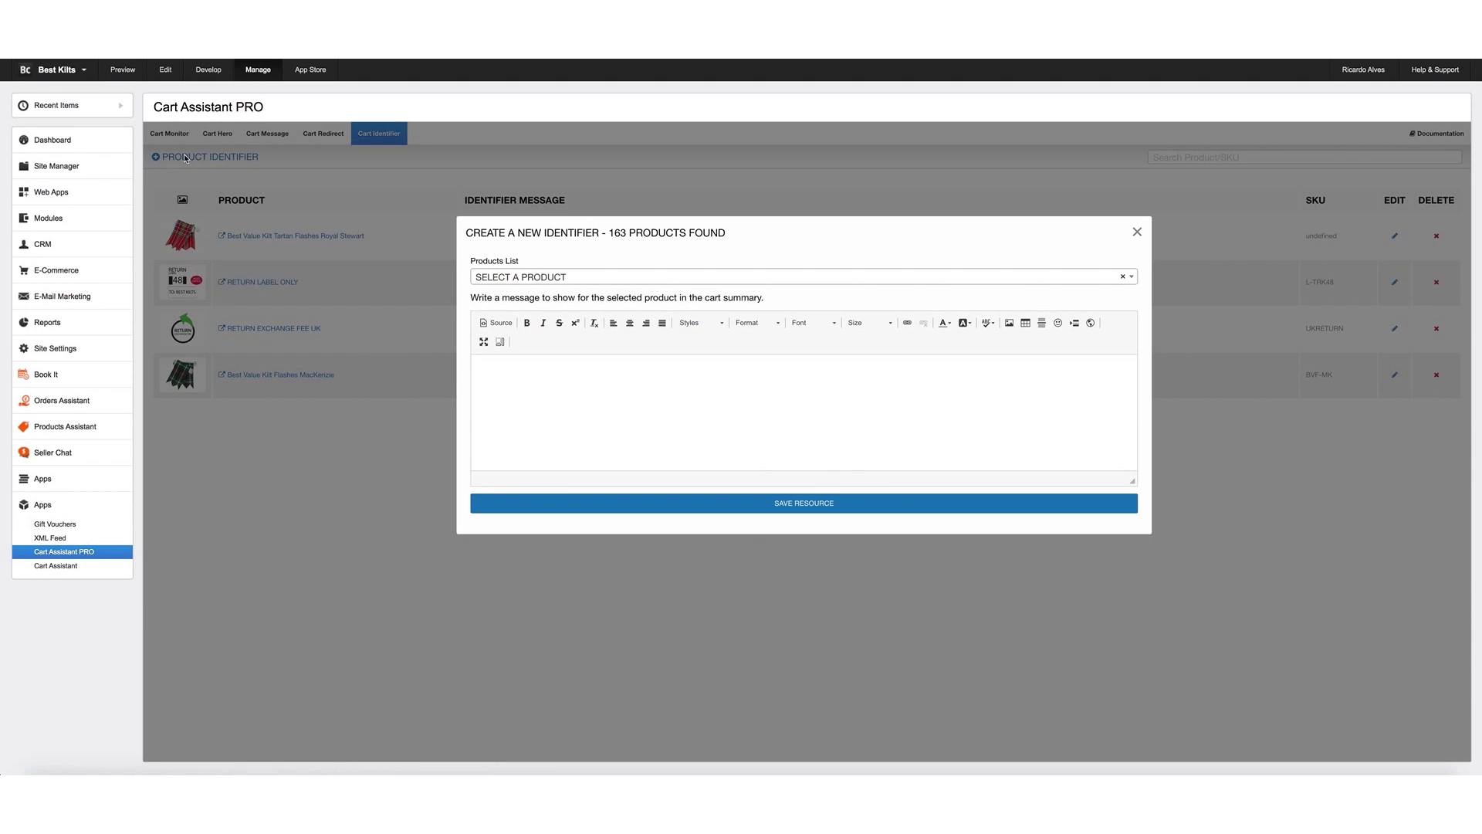
{"action": "left_click", "coordinate": [608, 278]}
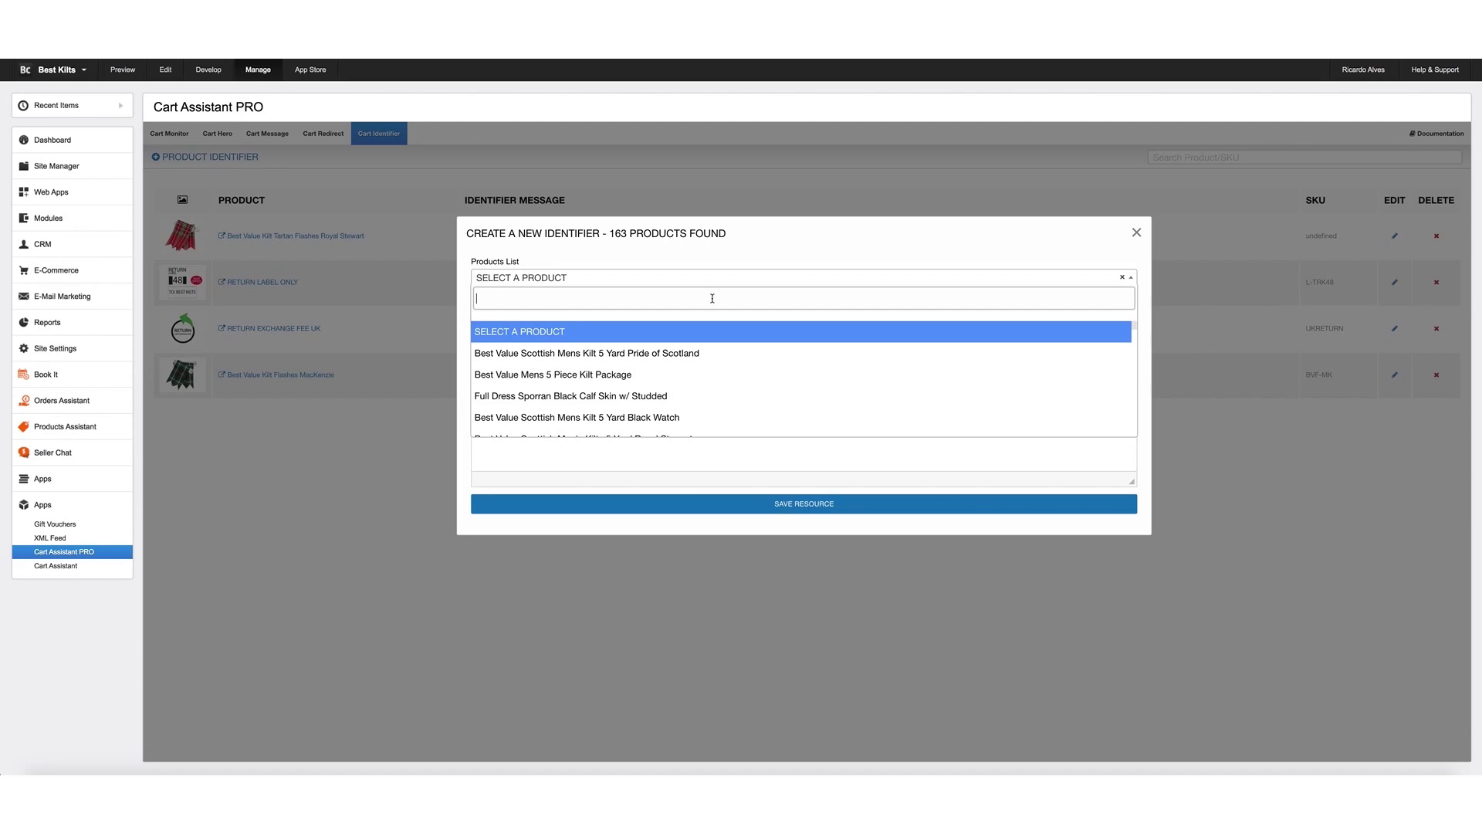
{"action": "type", "text": "dress"}
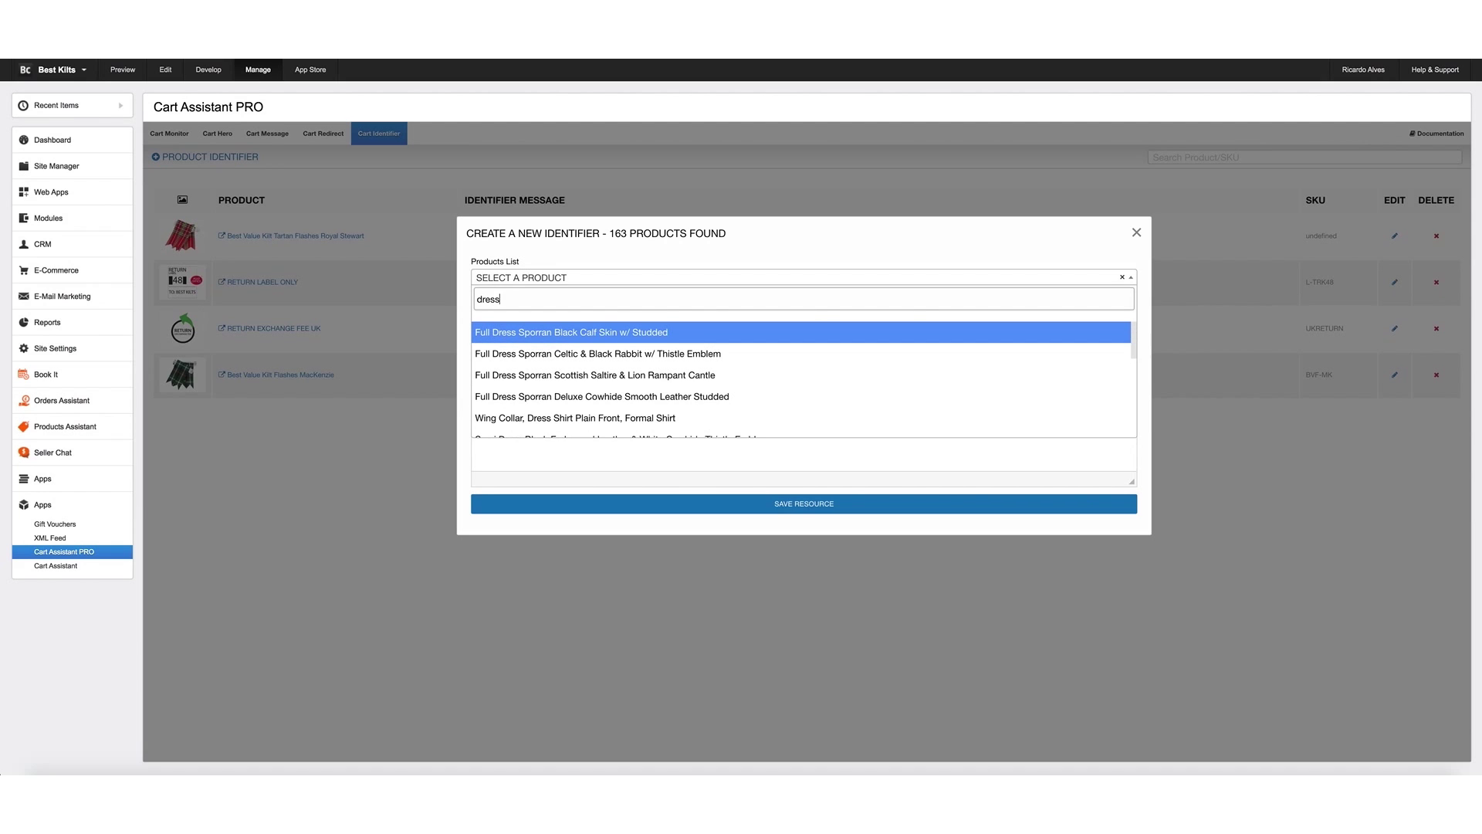
{"action": "type", "text": " gordon"}
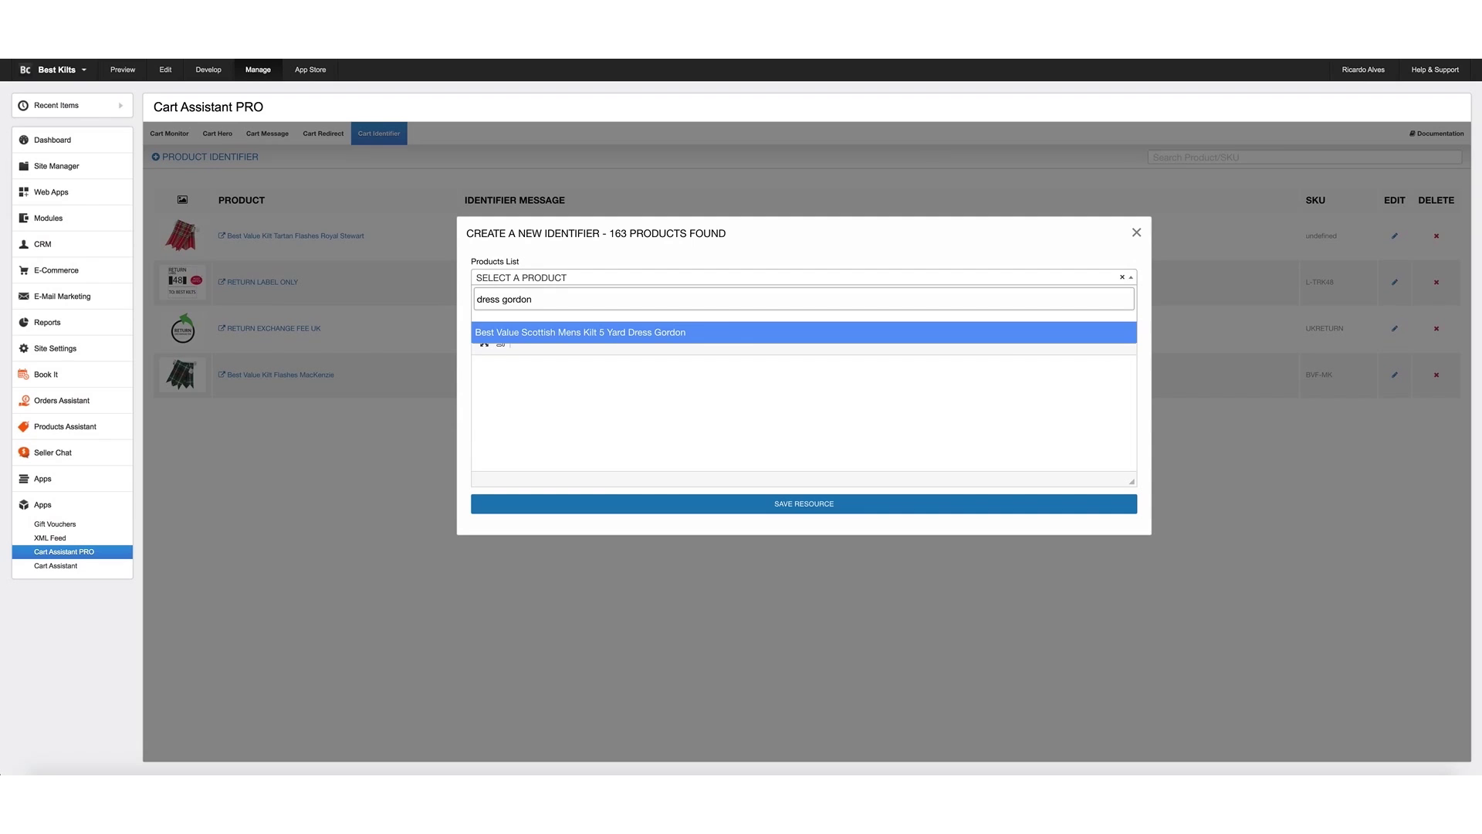
{"action": "left_click", "coordinate": [681, 338]}
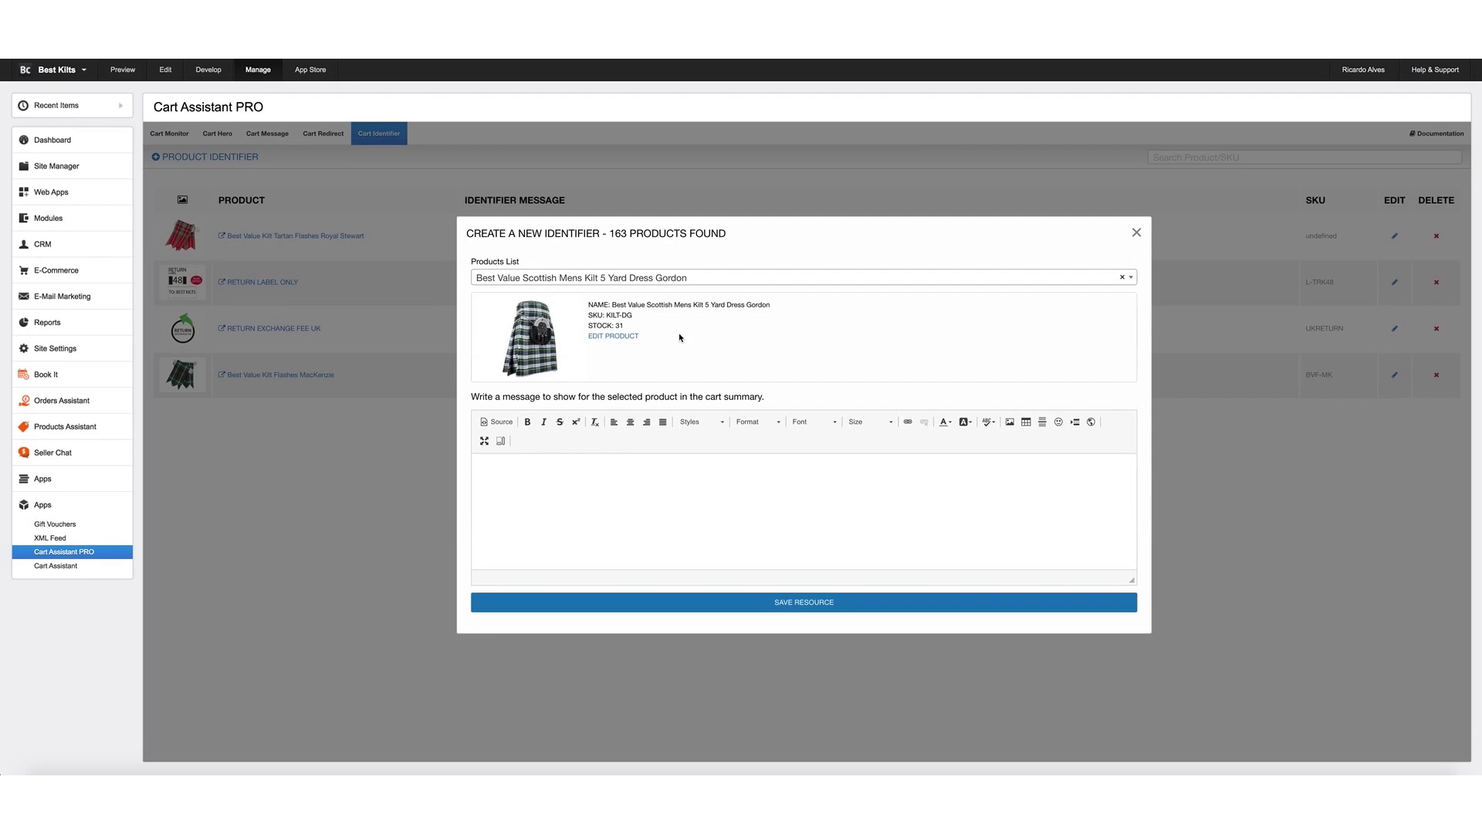
Write the identifier message "Buy 3 get £3 off, buy 5 get £6 off your purchase" and save the resource
{"action": "left_click", "coordinate": [760, 485]}
{"action": "type", "text": "Buy 3 ge"}
{"action": "type", "text": "t £3 off, buy 5 get £6"}
{"action": "type", "text": "off your purchase"}
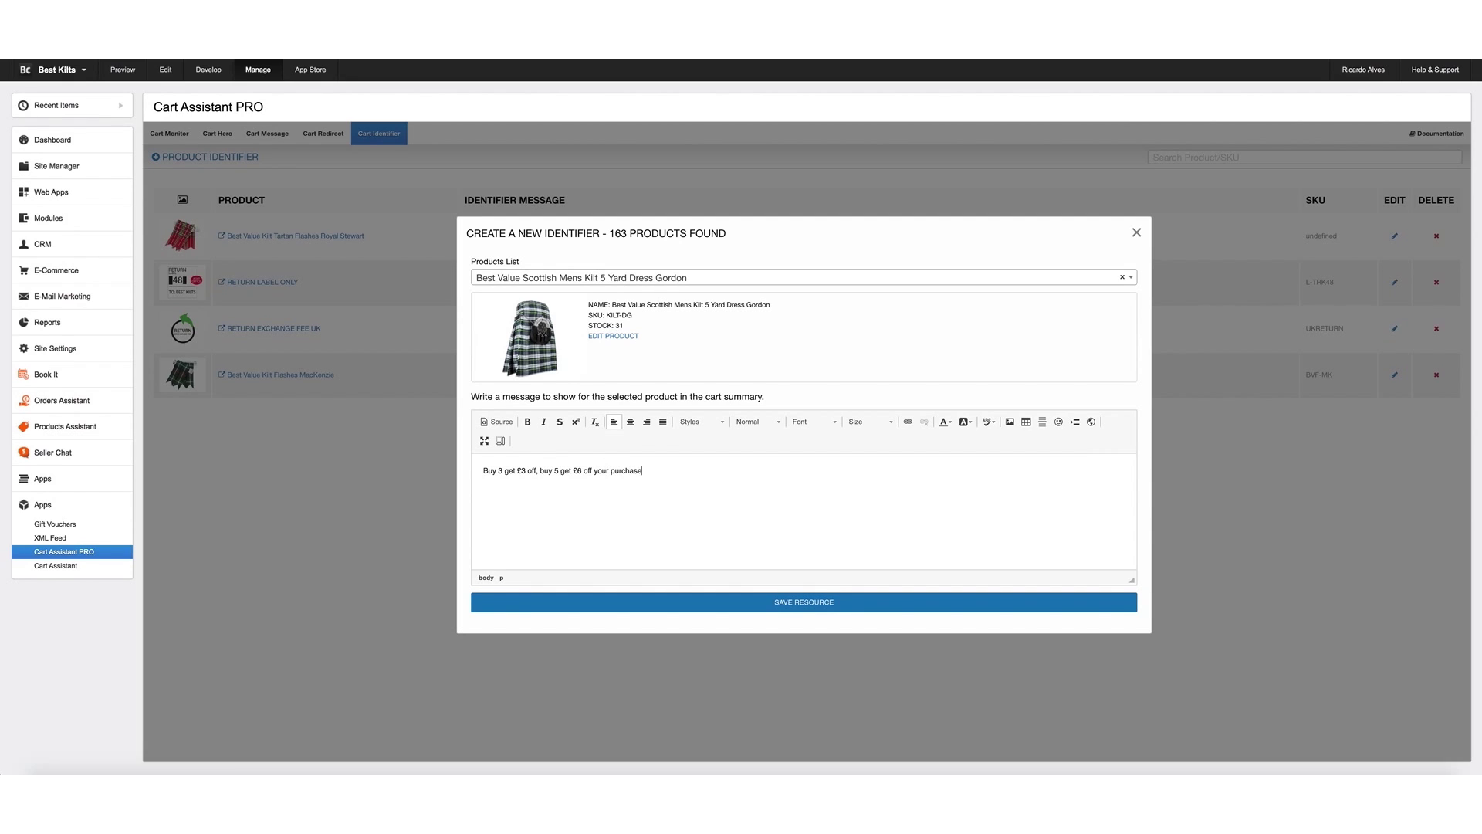
{"action": "left_click", "coordinate": [819, 602]}
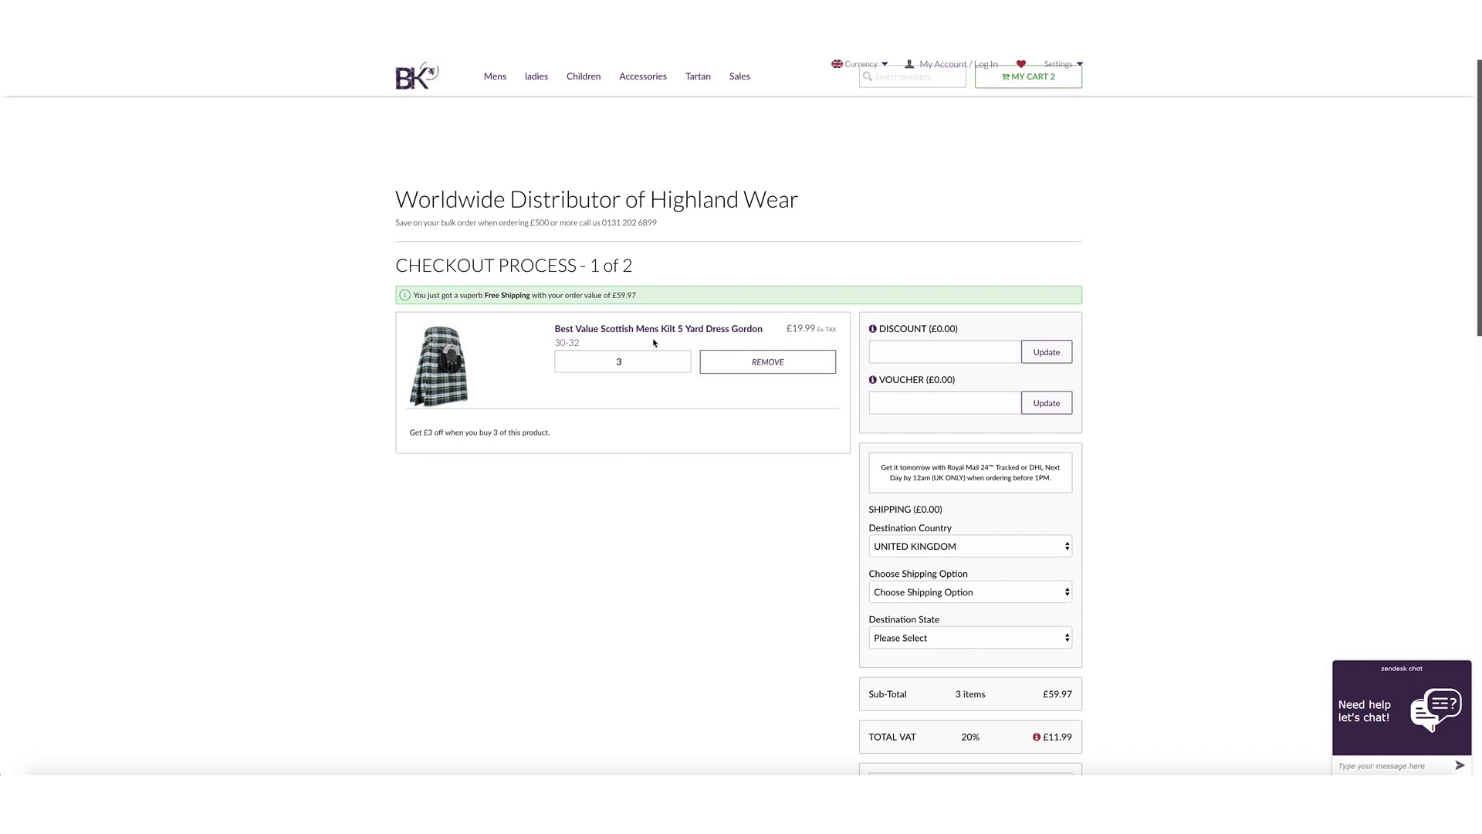
Reduce the Dress Gordon kilt quantity to 1 in the store's checkout and check its unit price
{"action": "left_click", "coordinate": [571, 366]}
{"action": "left_click", "coordinate": [682, 364]}
{"action": "left_click", "coordinate": [682, 365]}
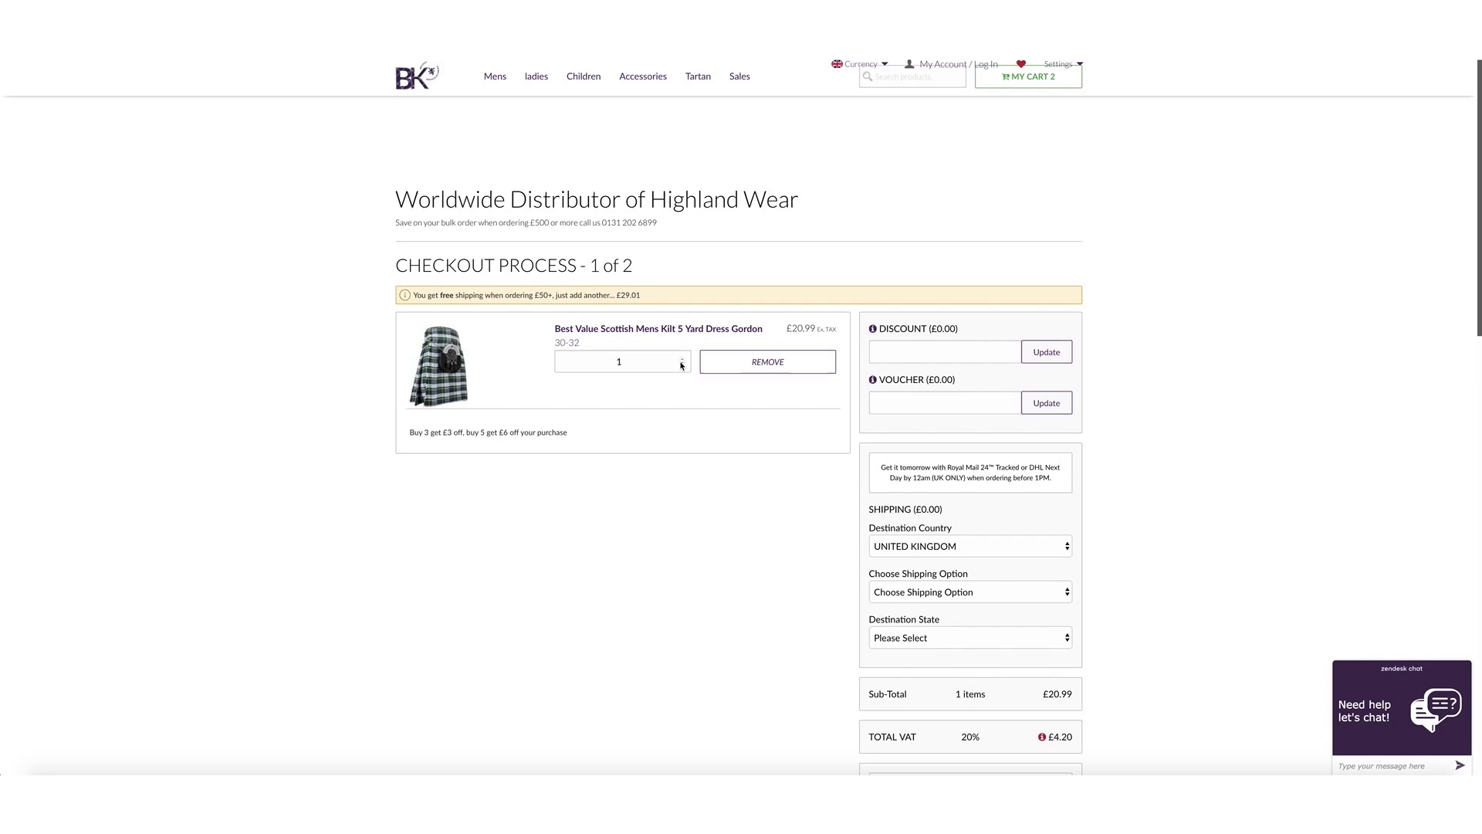
{"action": "left_click_drag", "start_coordinate": [792, 329], "coordinate": [817, 332]}
{"action": "left_click", "coordinate": [757, 506]}
Raise the kilt quantity to 3 and check the unit price against the cart's offer message
{"action": "left_click", "coordinate": [685, 361]}
{"action": "left_click_drag", "start_coordinate": [410, 433], "coordinate": [576, 435]}
{"action": "left_click", "coordinate": [544, 462]}
{"action": "left_click_drag", "start_coordinate": [410, 433], "coordinate": [583, 441]}
{"action": "left_click", "coordinate": [583, 442]}
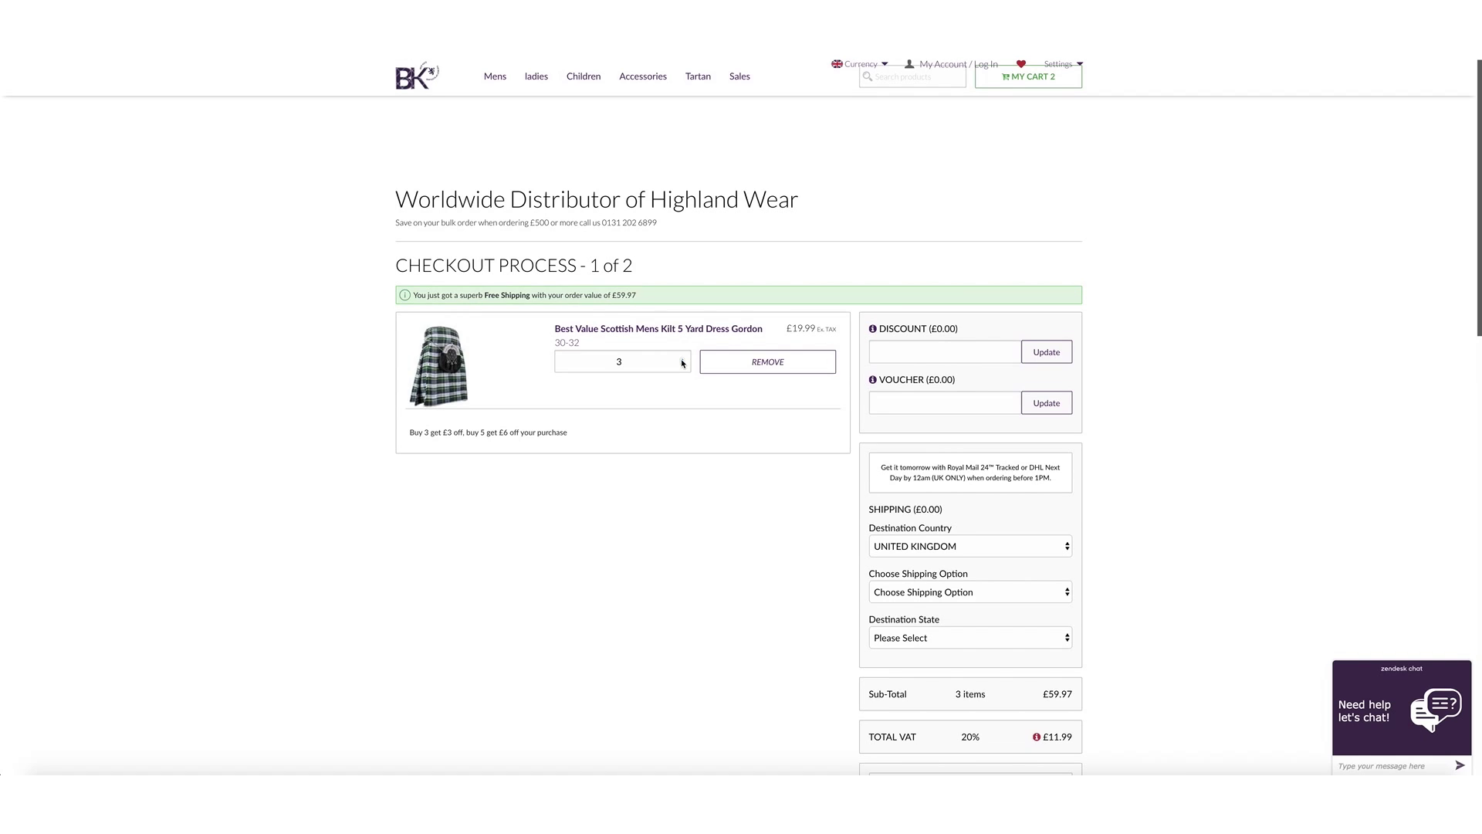
{"action": "left_click_drag", "start_coordinate": [791, 328], "coordinate": [812, 330]}
{"action": "left_click", "coordinate": [639, 393]}
{"action": "double_click", "coordinate": [447, 431]}
{"action": "scroll", "coordinate": [1023, 641], "scroll_direction": "down", "scroll_amount": 1}
{"action": "scroll", "coordinate": [724, 463], "scroll_direction": "up", "scroll_amount": 1}
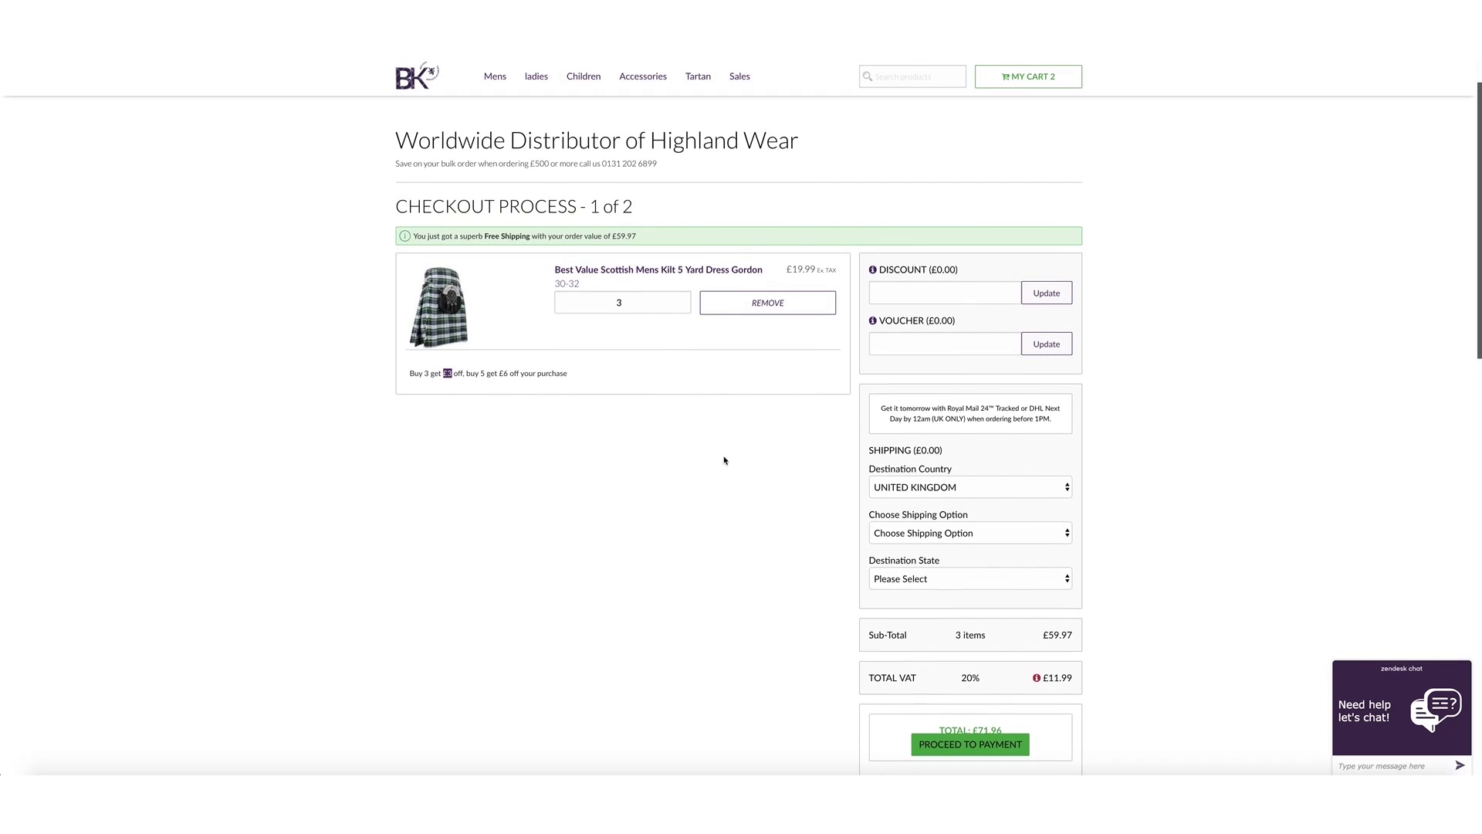
Raise the kilt quantity to 5 in the cart and check the discounted unit price
{"action": "left_click", "coordinate": [647, 330]}
{"action": "left_click", "coordinate": [682, 302]}
{"action": "left_click", "coordinate": [682, 302]}
{"action": "left_click", "coordinate": [683, 302]}
{"action": "left_click_drag", "start_coordinate": [792, 269], "coordinate": [817, 269]}
{"action": "left_click", "coordinate": [607, 446]}
Search the store for "flashes" and open the Best Value Kilt Flashes MacKenzie product
{"action": "scroll", "coordinate": [571, 500], "scroll_direction": "up", "scroll_amount": 2}
{"action": "left_click", "coordinate": [929, 119]}
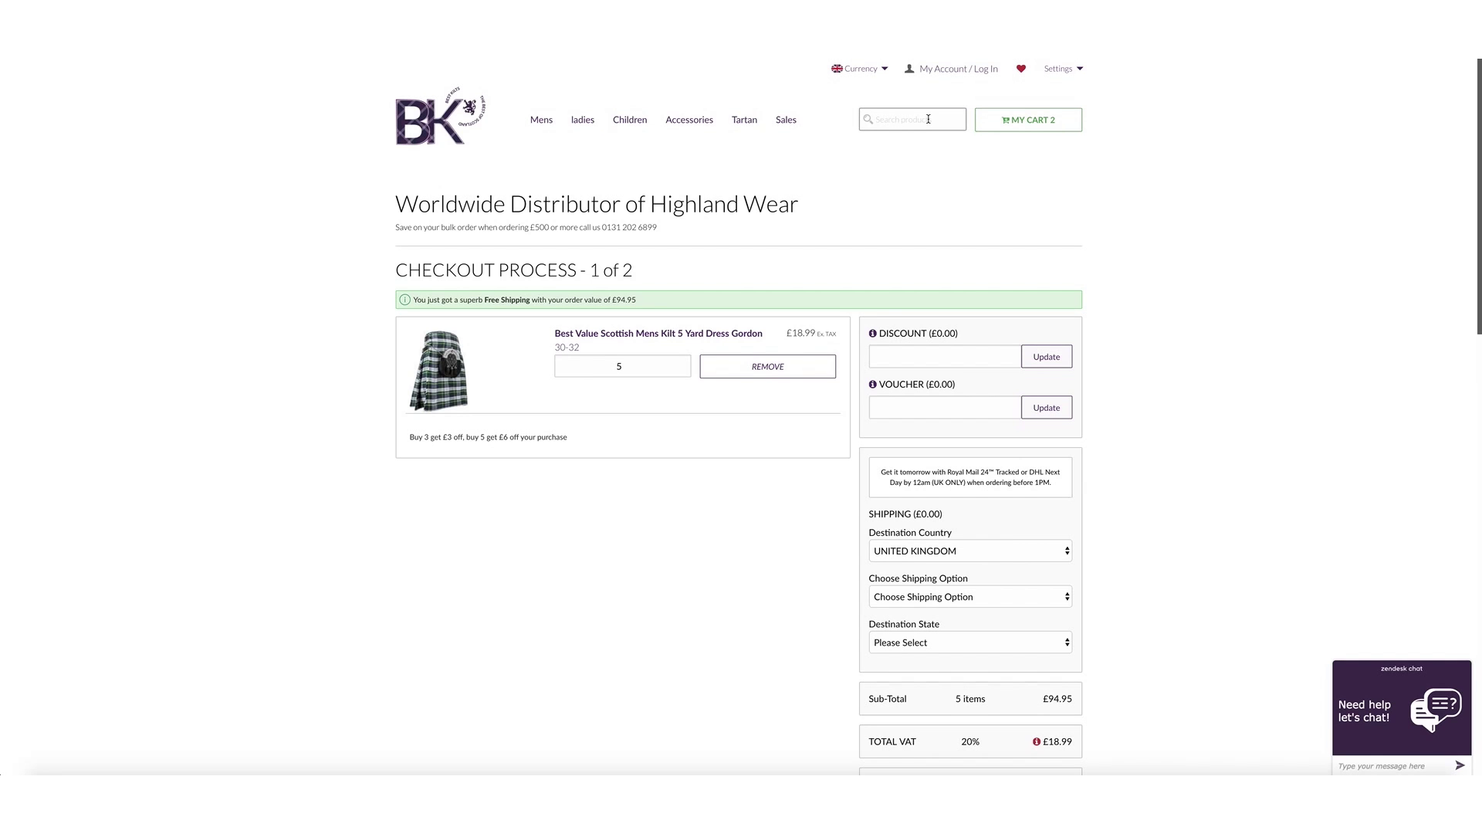
{"action": "type", "text": "flashes"}
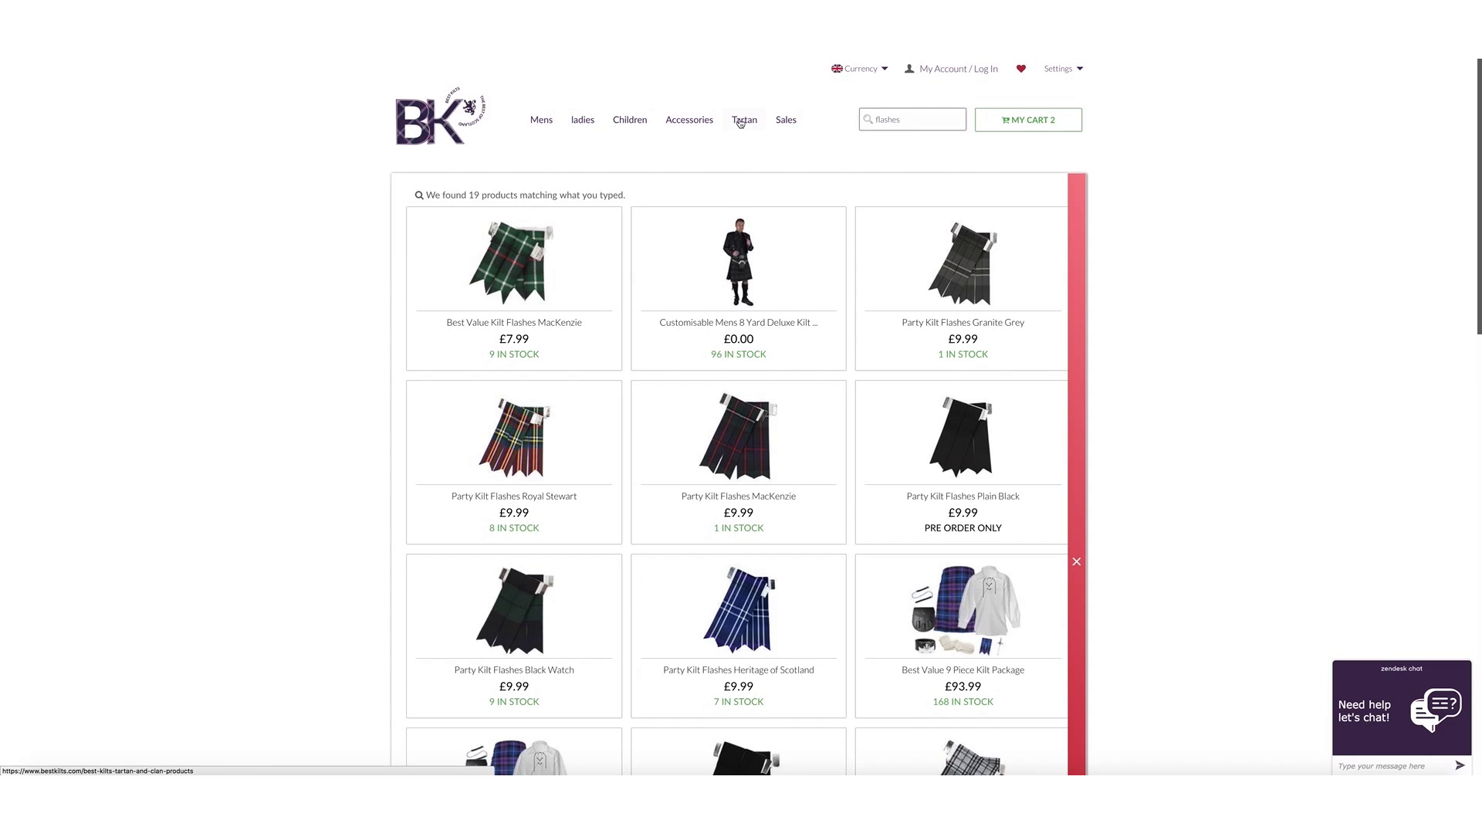
{"action": "left_click", "coordinate": [507, 272]}
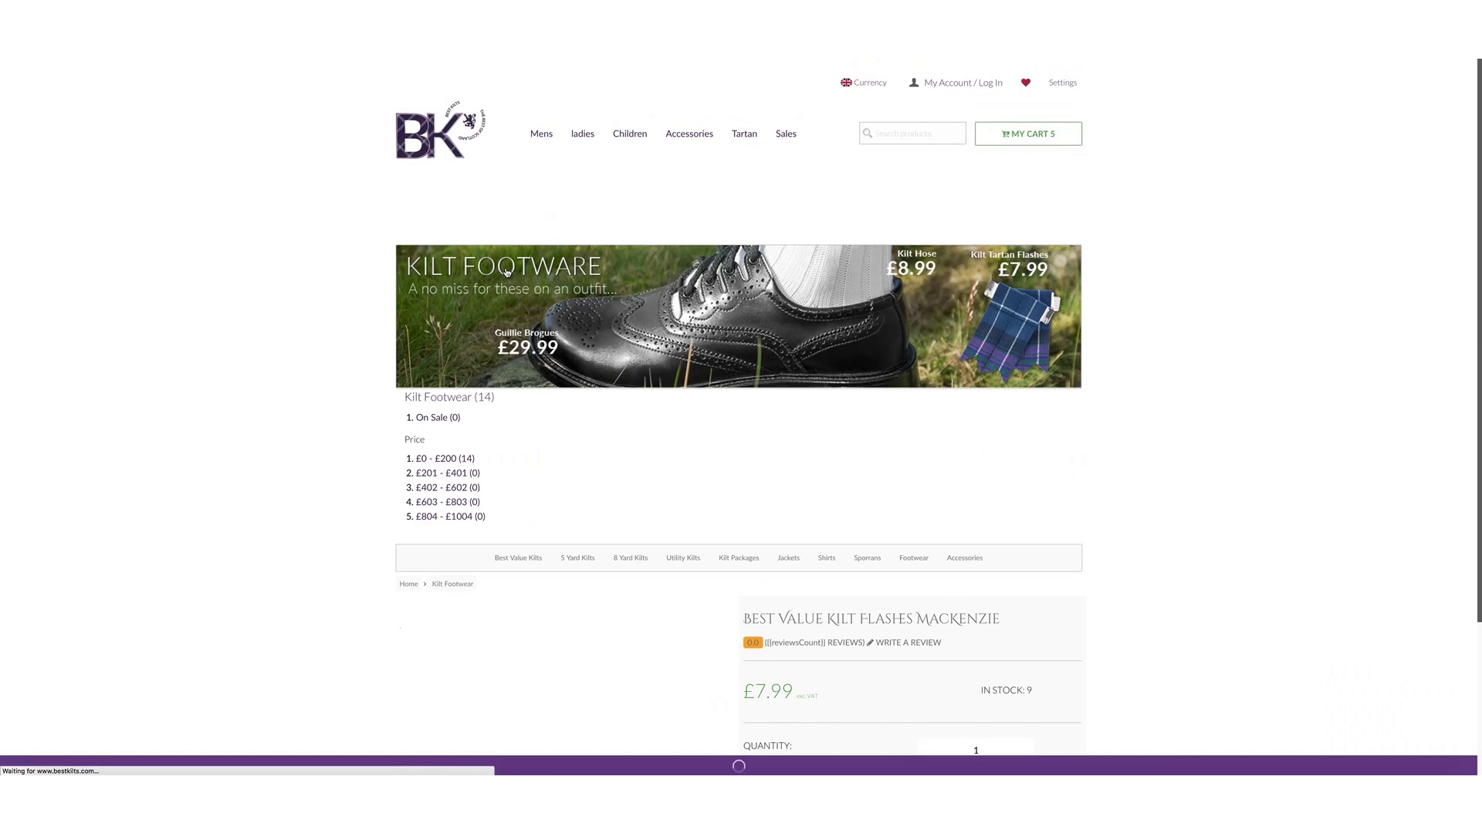
Add one Best Value Kilt Flashes MacKenzie to the cart, dismiss the notice, and open the checkout page
{"action": "scroll", "coordinate": [866, 526], "scroll_direction": "down", "scroll_amount": 1}
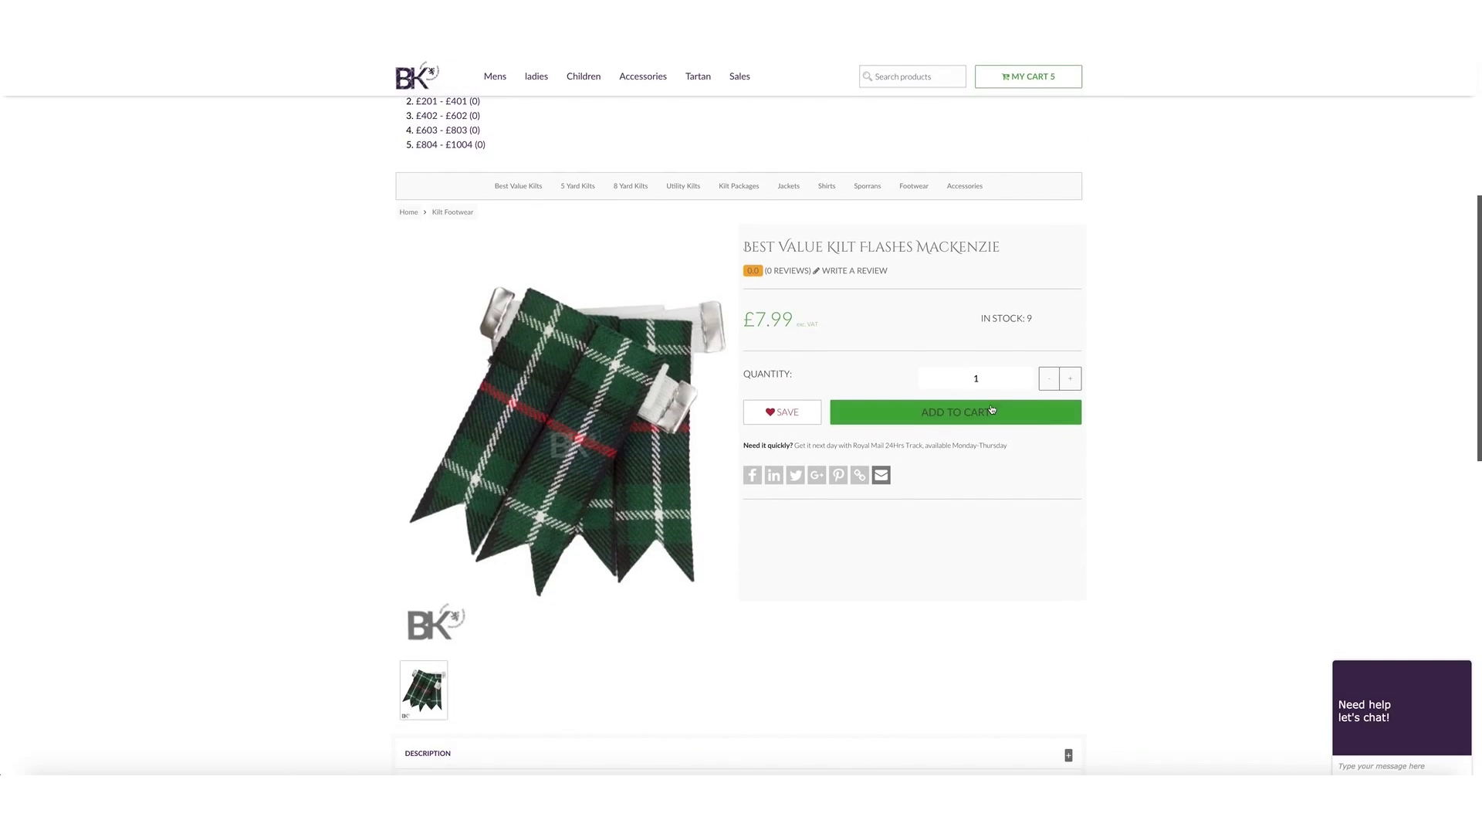
{"action": "left_click", "coordinate": [975, 413]}
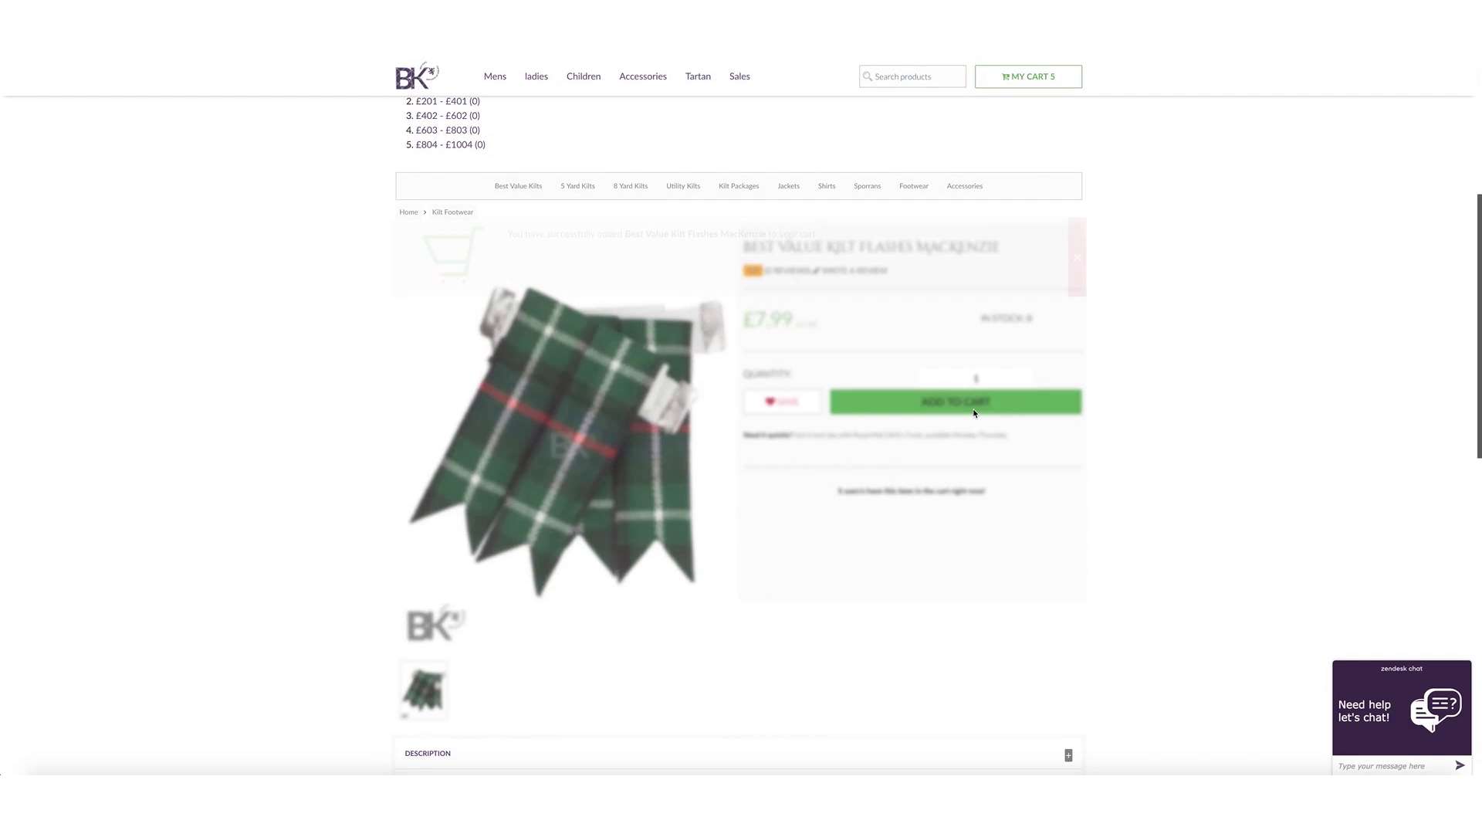
{"action": "left_click", "coordinate": [1077, 259]}
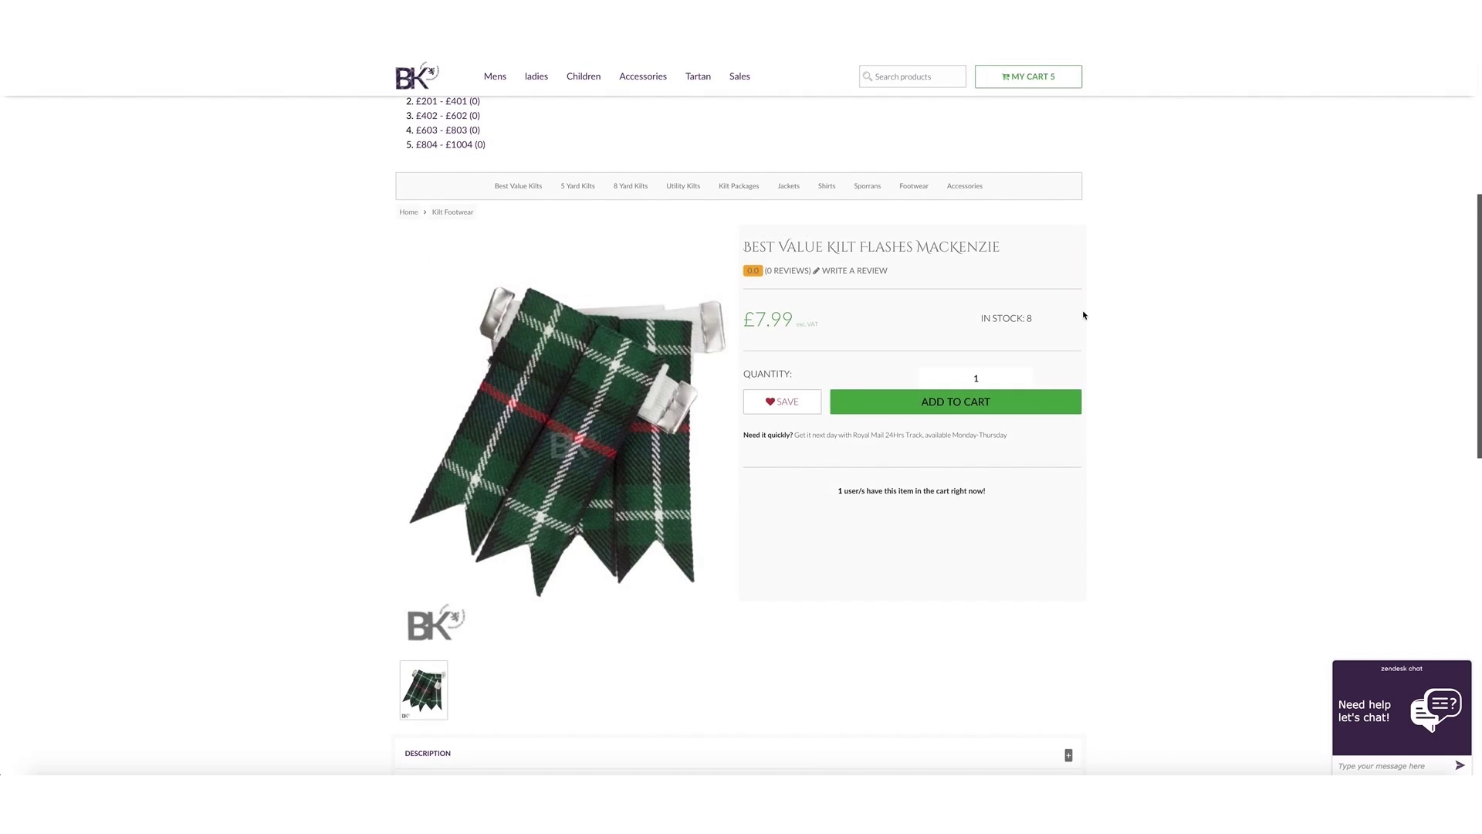
{"action": "left_click", "coordinate": [1388, 237]}
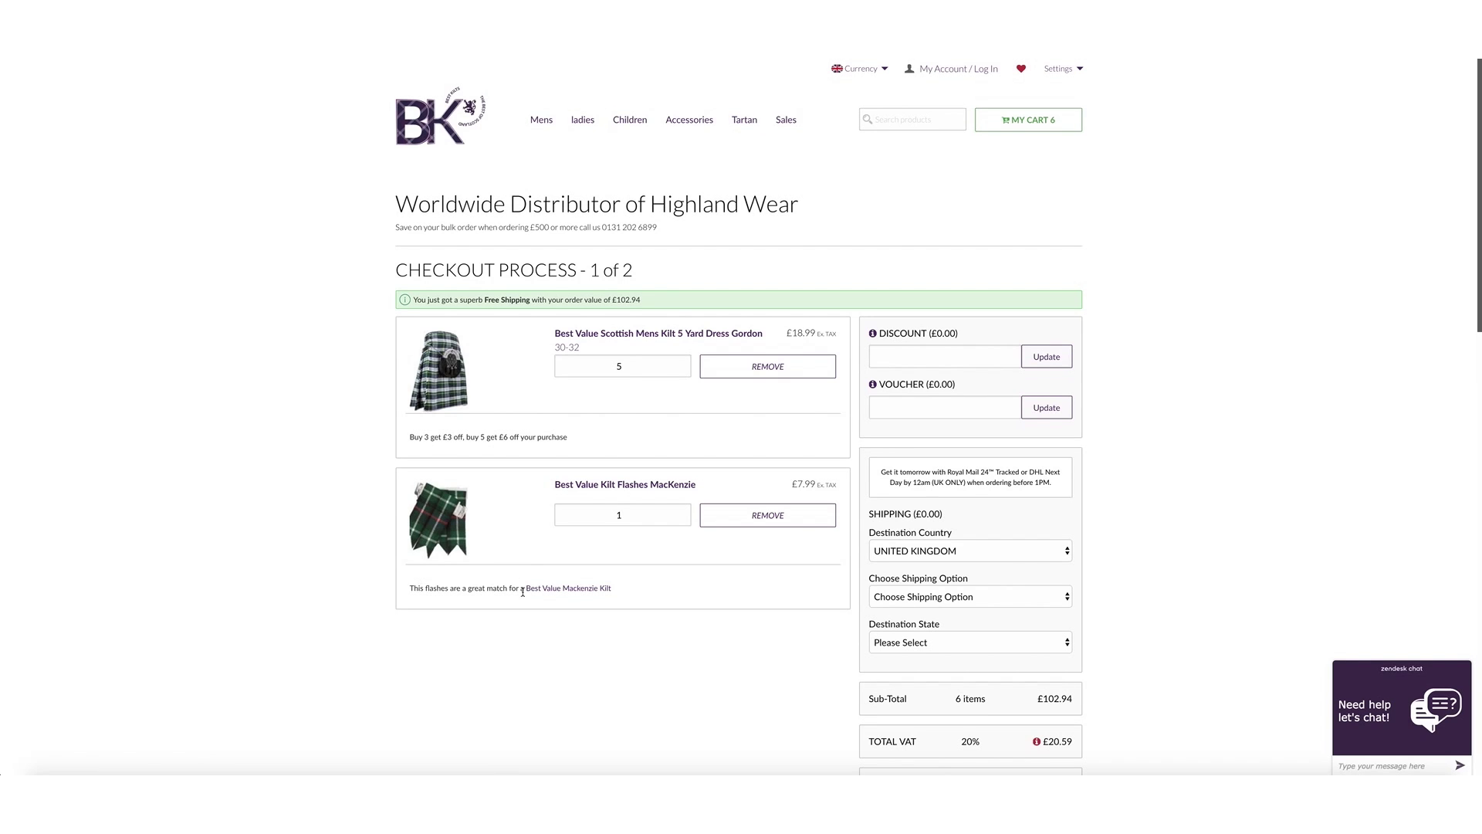
Follow the flashes' cart message link to the Best Value MacKenzie kilt and add one in size 34-36 to the cart
{"action": "left_click", "coordinate": [580, 592]}
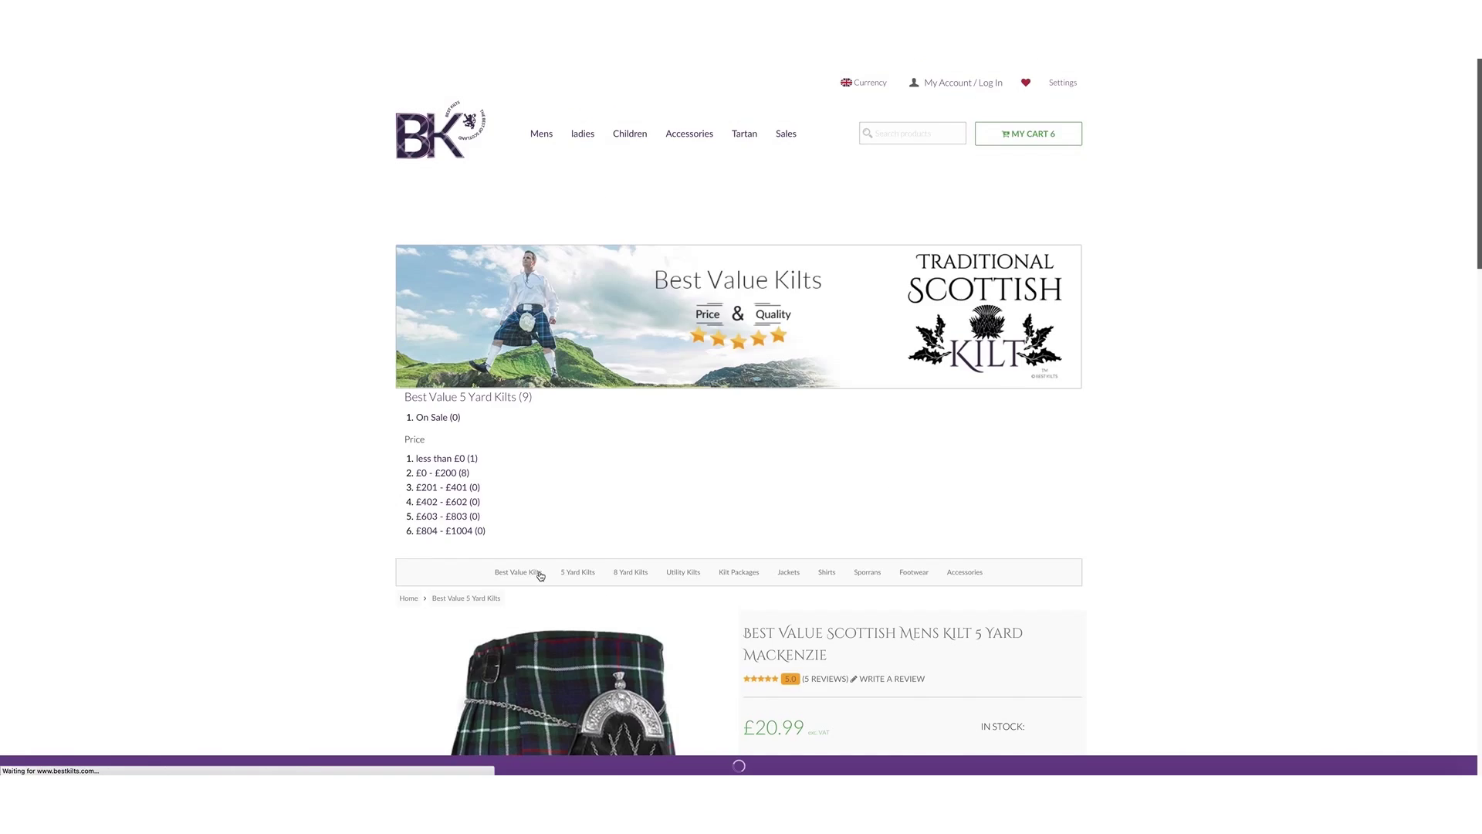
{"action": "scroll", "coordinate": [599, 581], "scroll_direction": "down", "scroll_amount": 8}
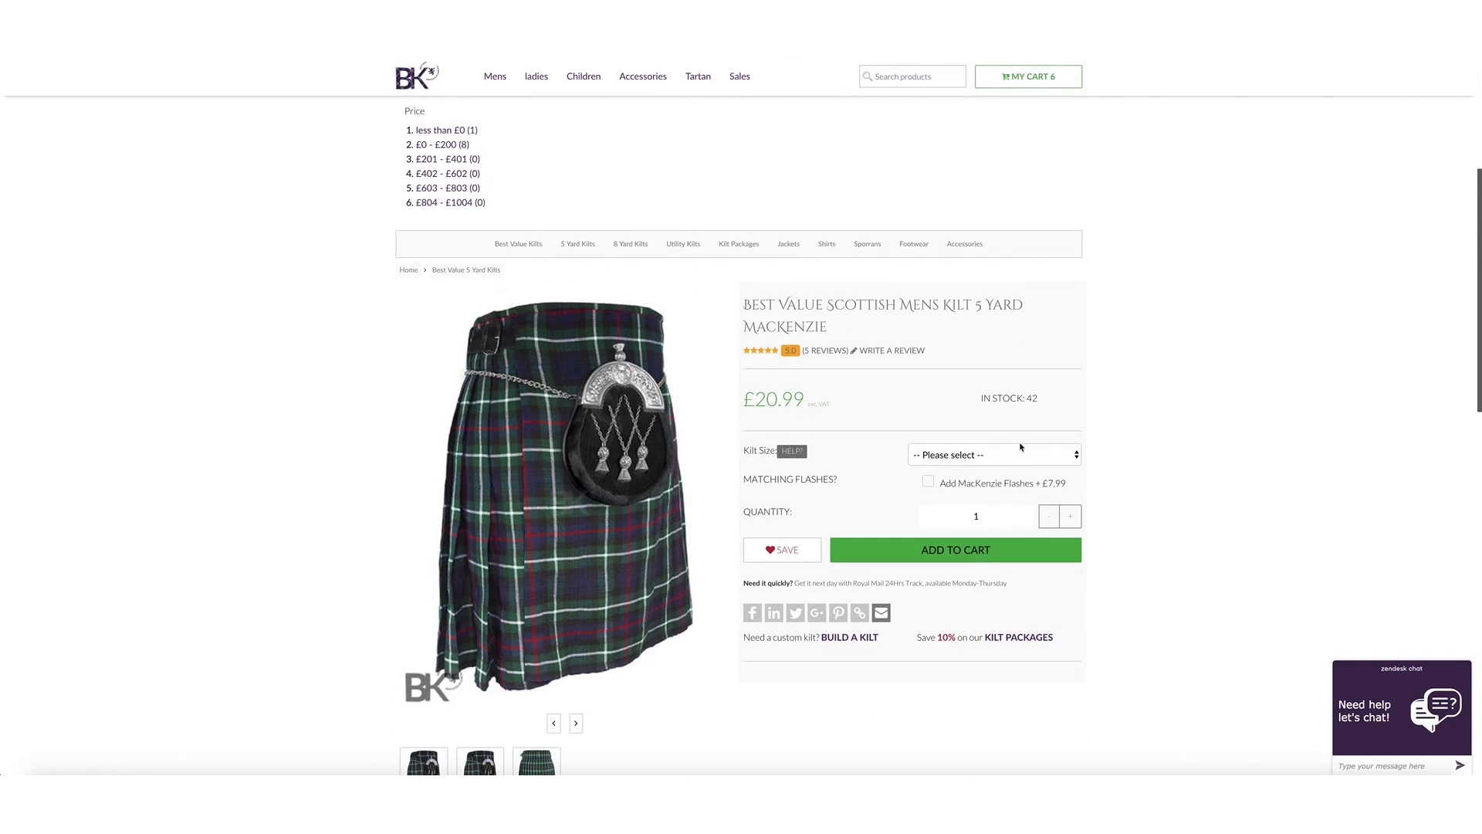
{"action": "left_click", "coordinate": [996, 453]}
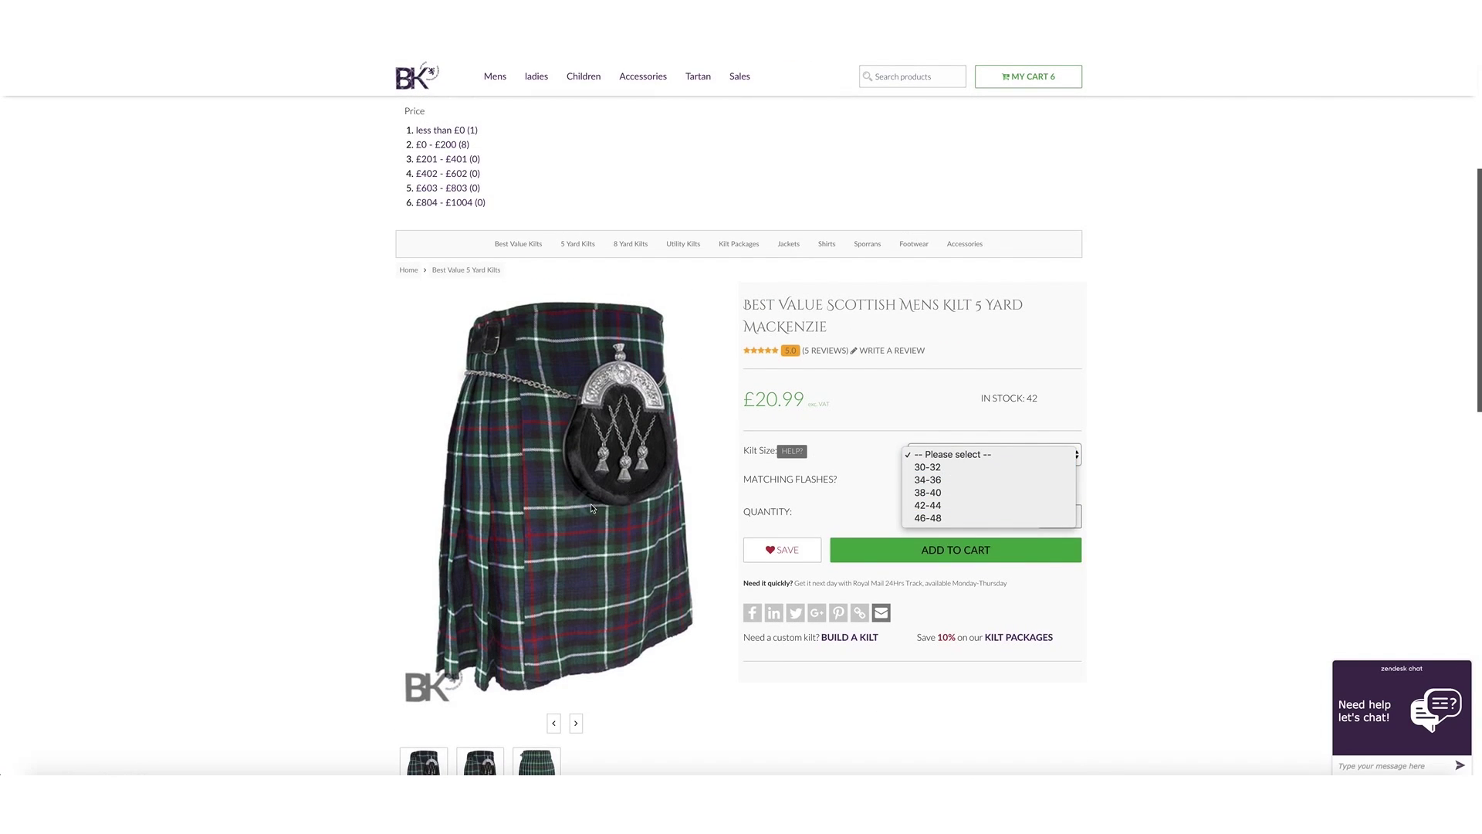
{"action": "left_click", "coordinate": [930, 467]}
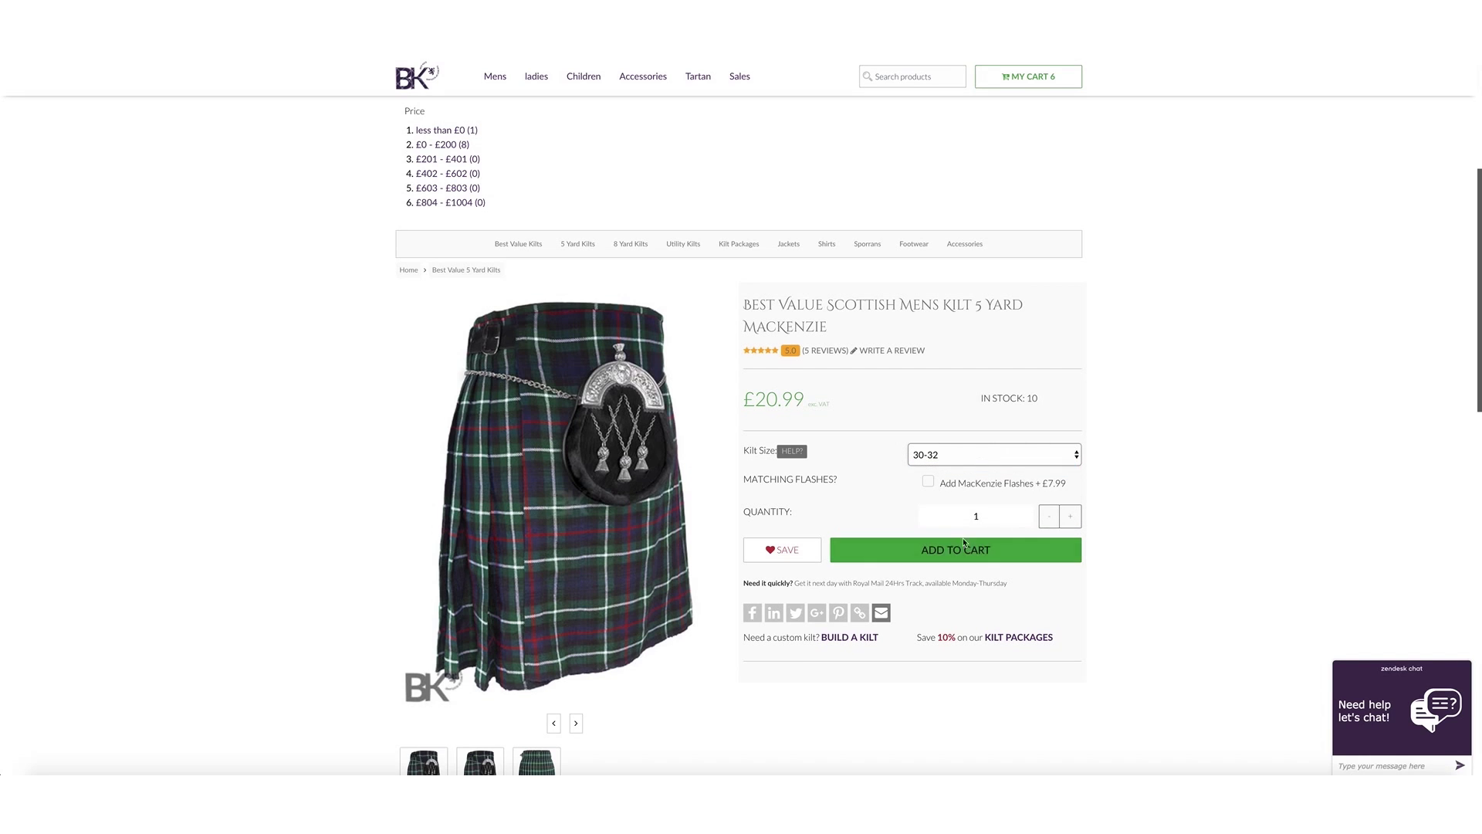
{"action": "left_click", "coordinate": [978, 457]}
{"action": "left_click", "coordinate": [971, 468]}
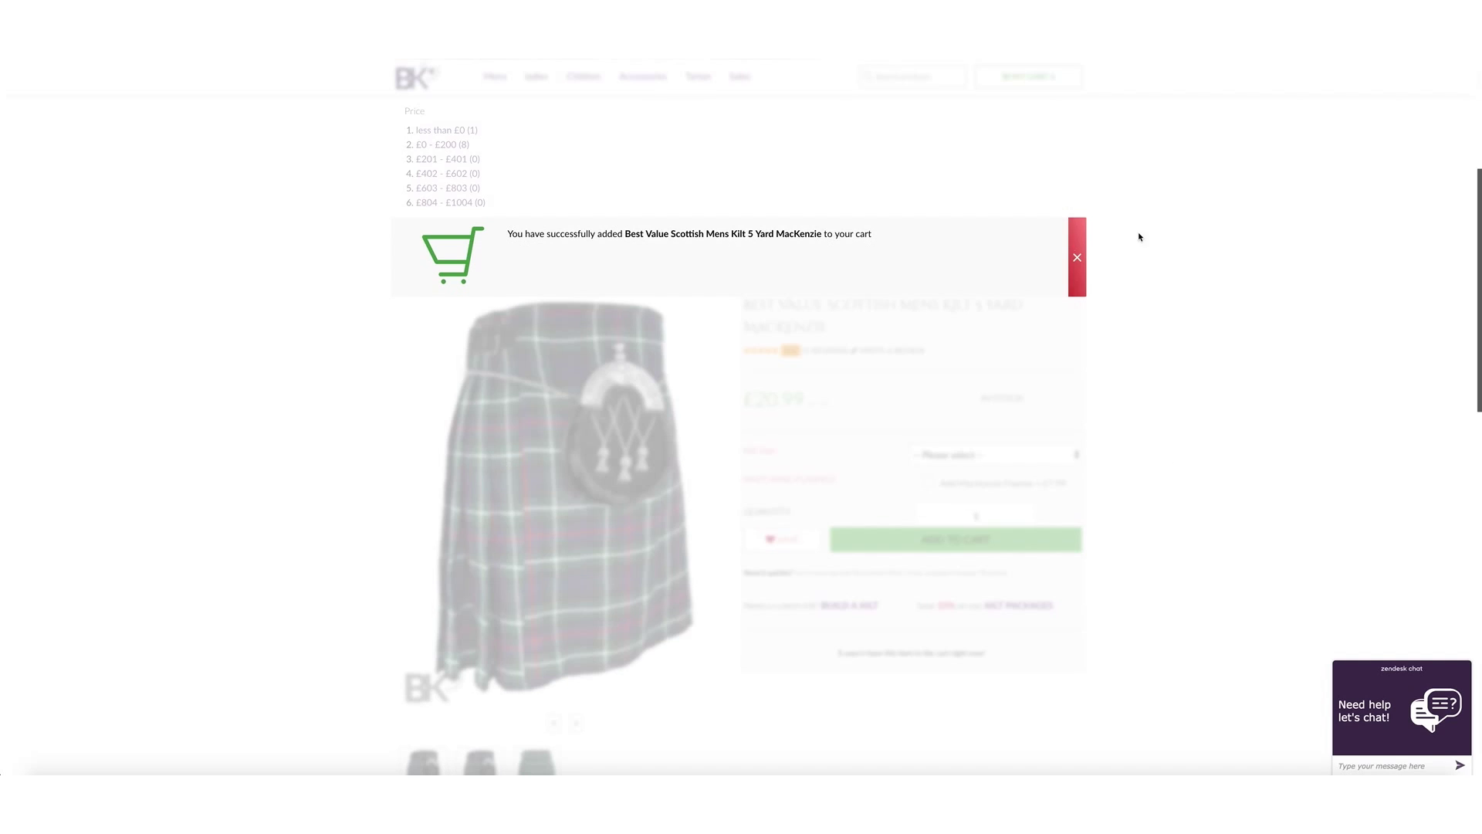
Dismiss the MacKenzie kilt's added-to-cart notice and return to the checkout page
{"action": "left_click", "coordinate": [1080, 257]}
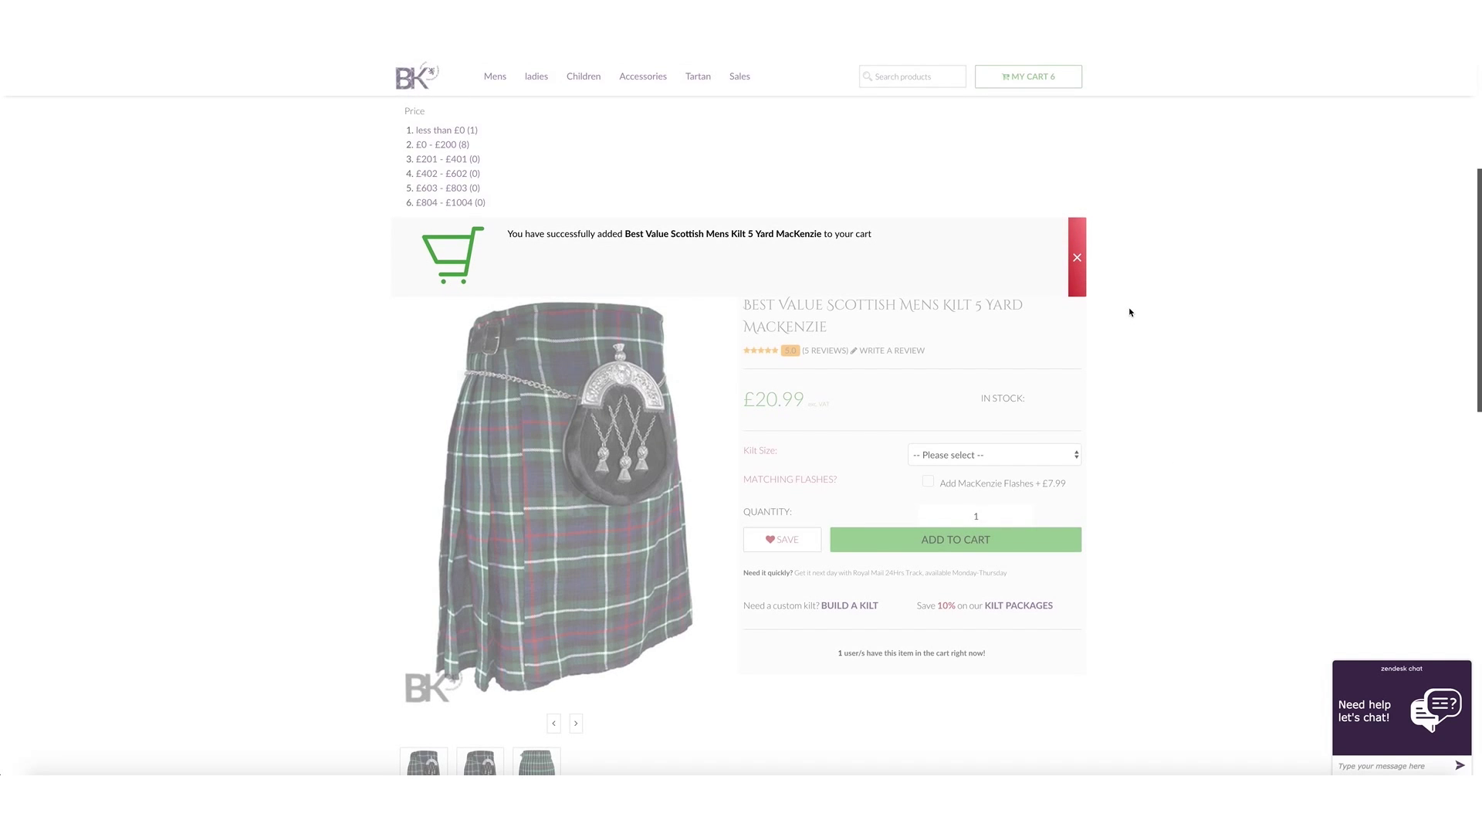
{"action": "left_click", "coordinate": [1080, 264]}
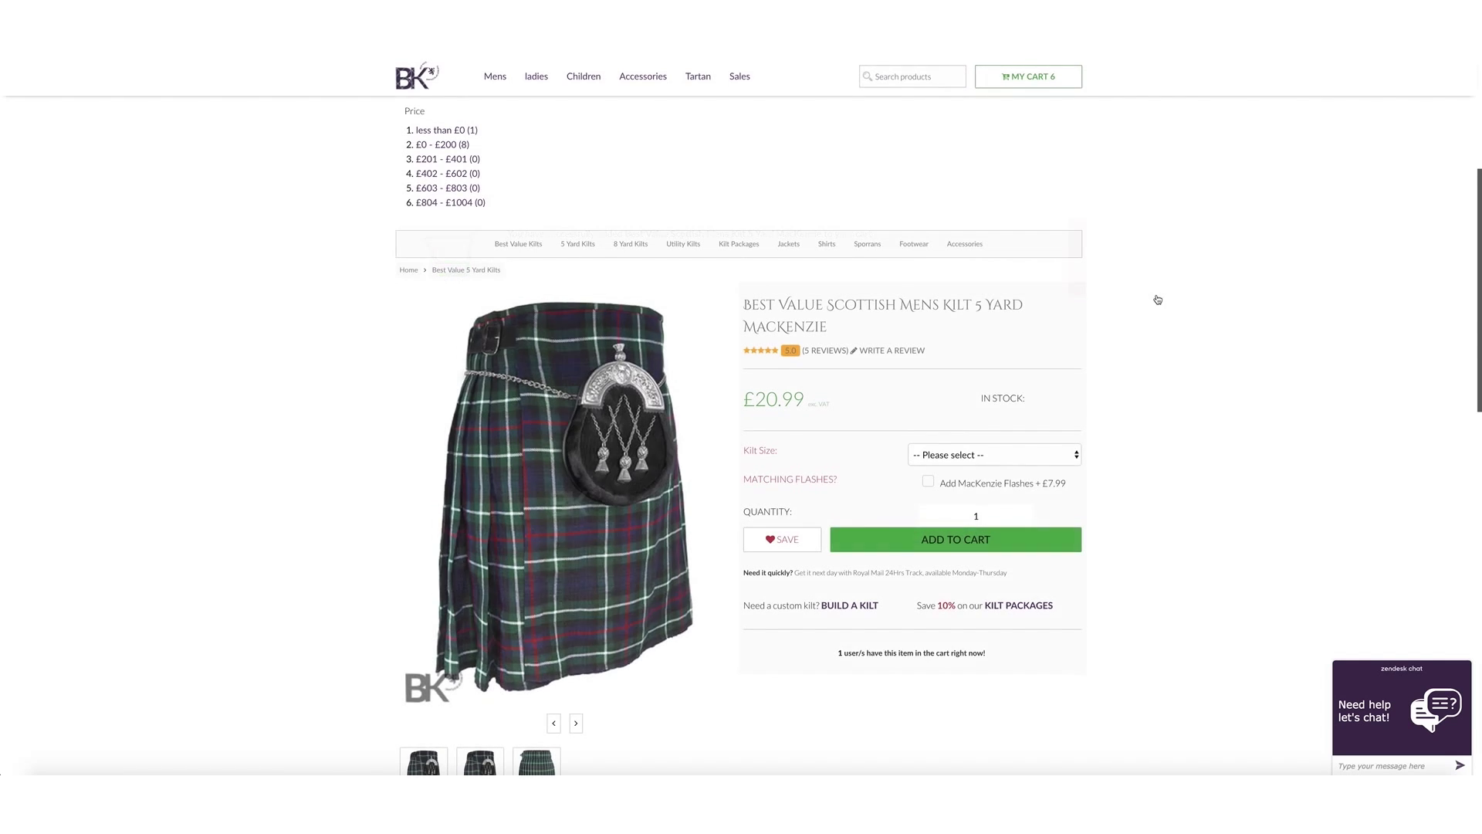
{"action": "left_click", "coordinate": [1380, 320]}
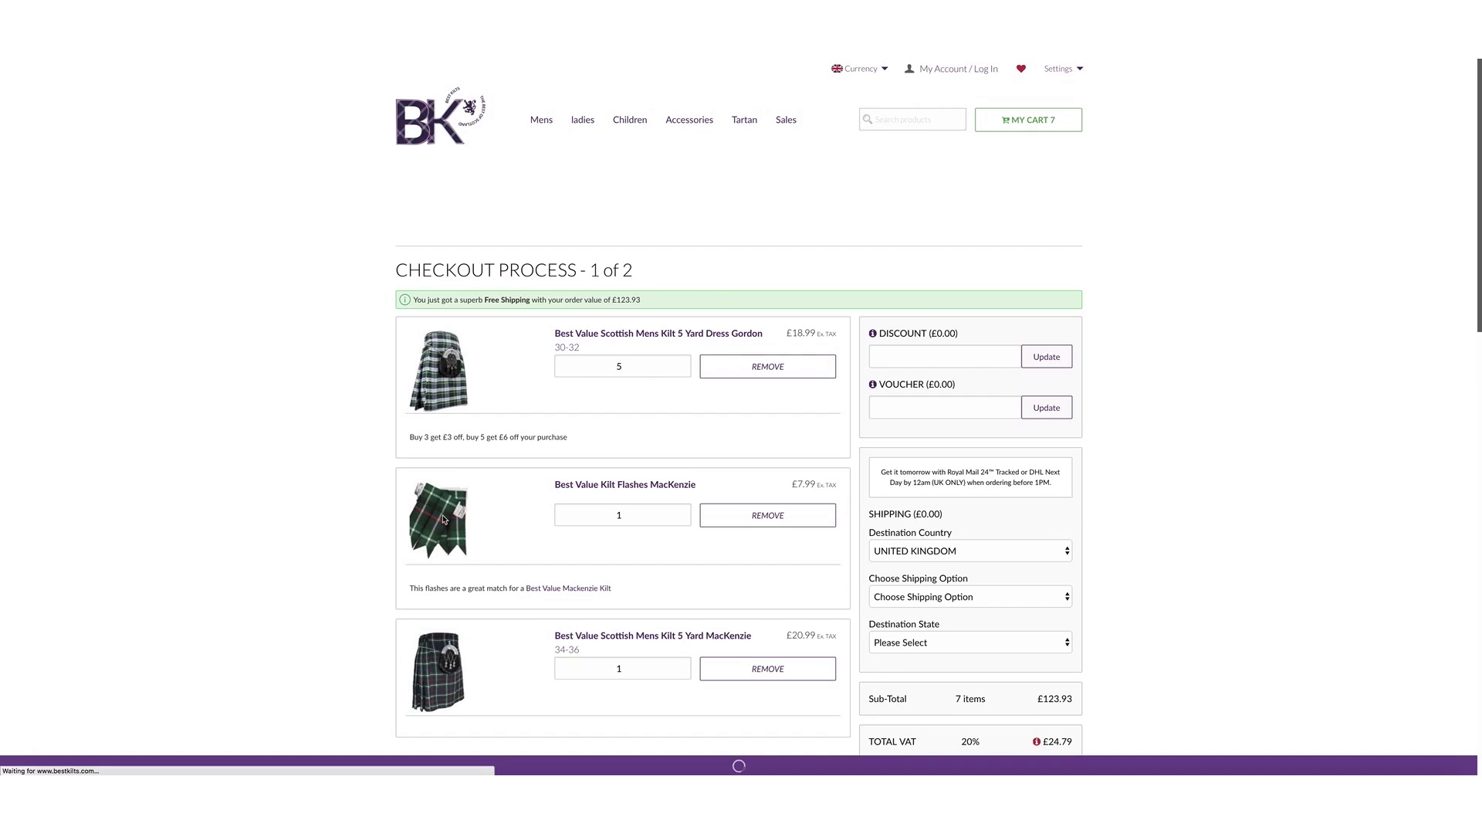
Review the custom messages shown under the Dress Gordon kilt and MacKenzie flashes in the checkout
{"action": "scroll", "coordinate": [542, 575], "scroll_direction": "down", "scroll_amount": 2}
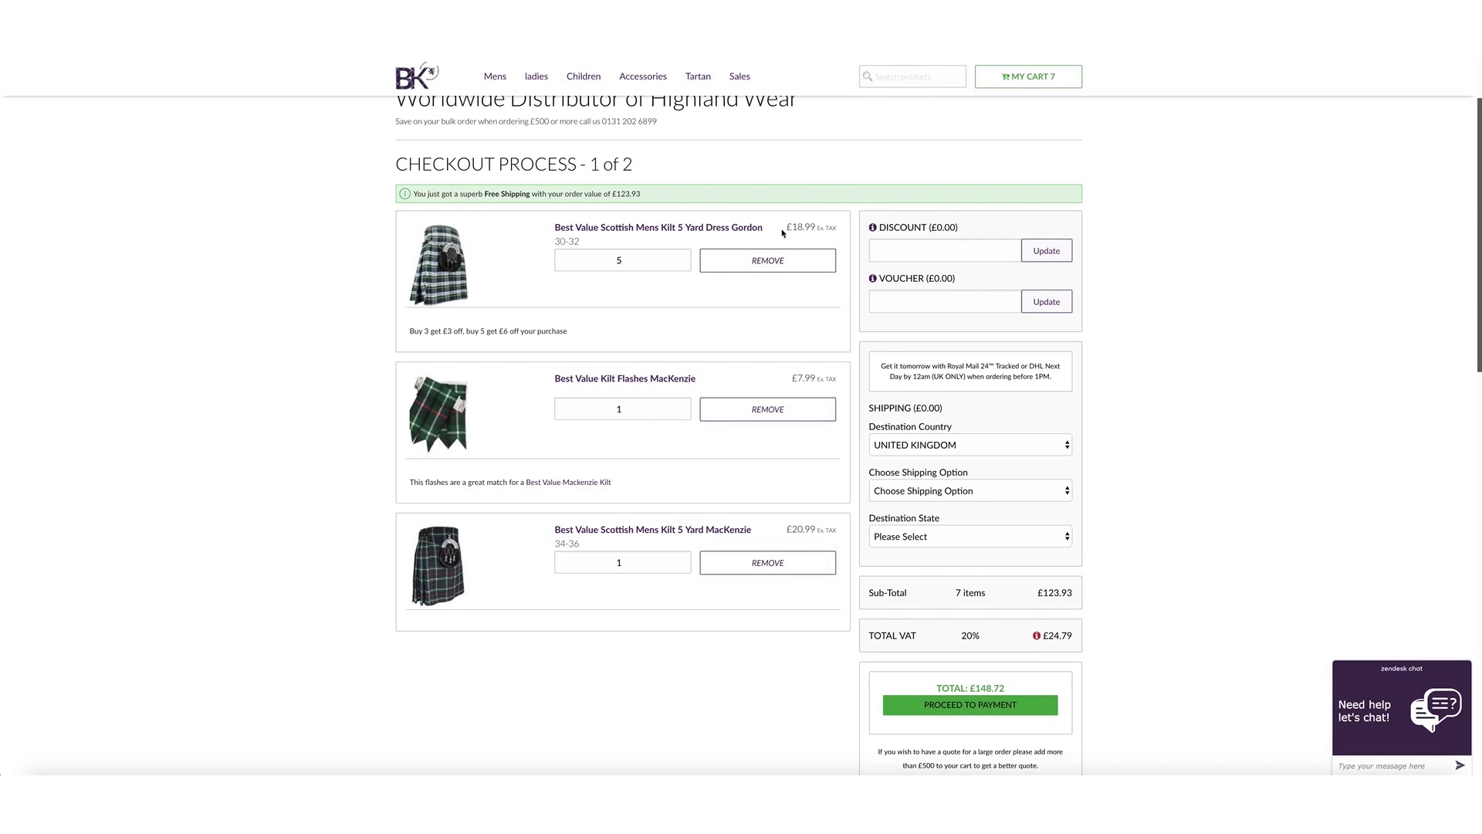
{"action": "left_click_drag", "start_coordinate": [409, 334], "coordinate": [569, 333]}
{"action": "left_click", "coordinate": [574, 338]}
{"action": "scroll", "coordinate": [1188, 639], "scroll_direction": "down", "scroll_amount": 3}
{"action": "scroll", "coordinate": [1212, 618], "scroll_direction": "up", "scroll_amount": 1}
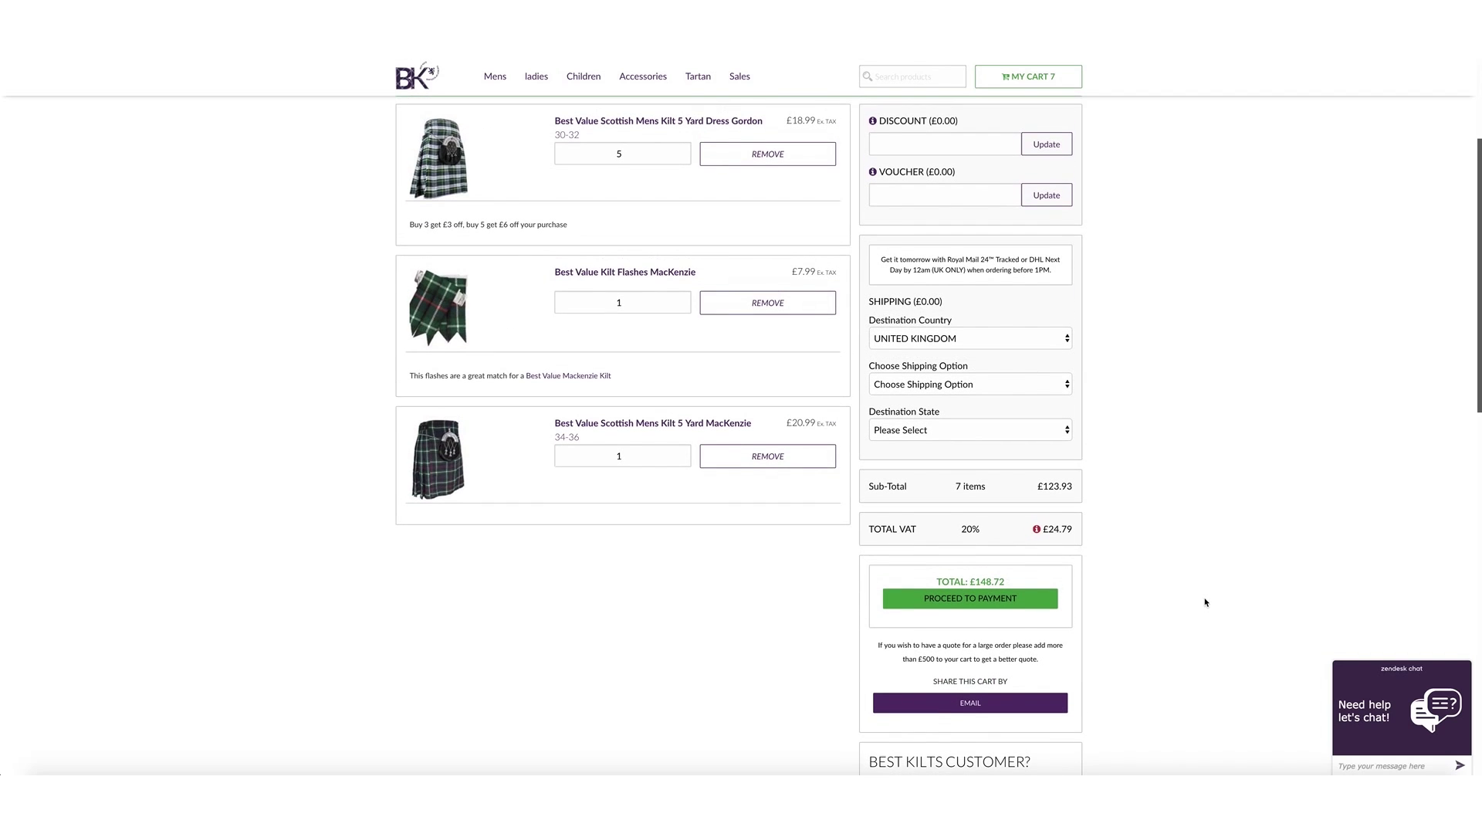
{"action": "scroll", "coordinate": [1194, 524], "scroll_direction": "up", "scroll_amount": 4}
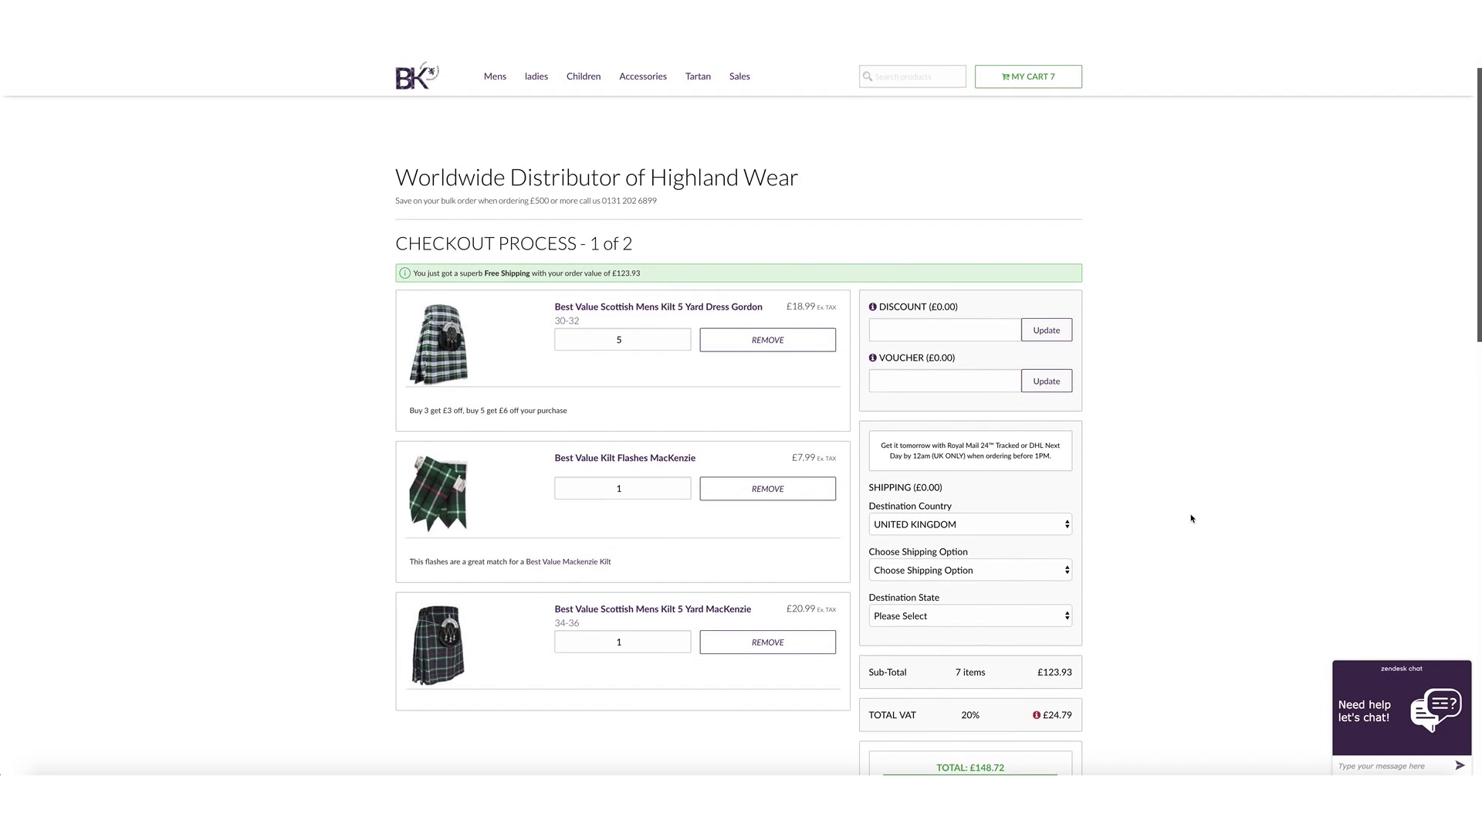
{"action": "scroll", "coordinate": [1189, 518], "scroll_direction": "down", "scroll_amount": 1}
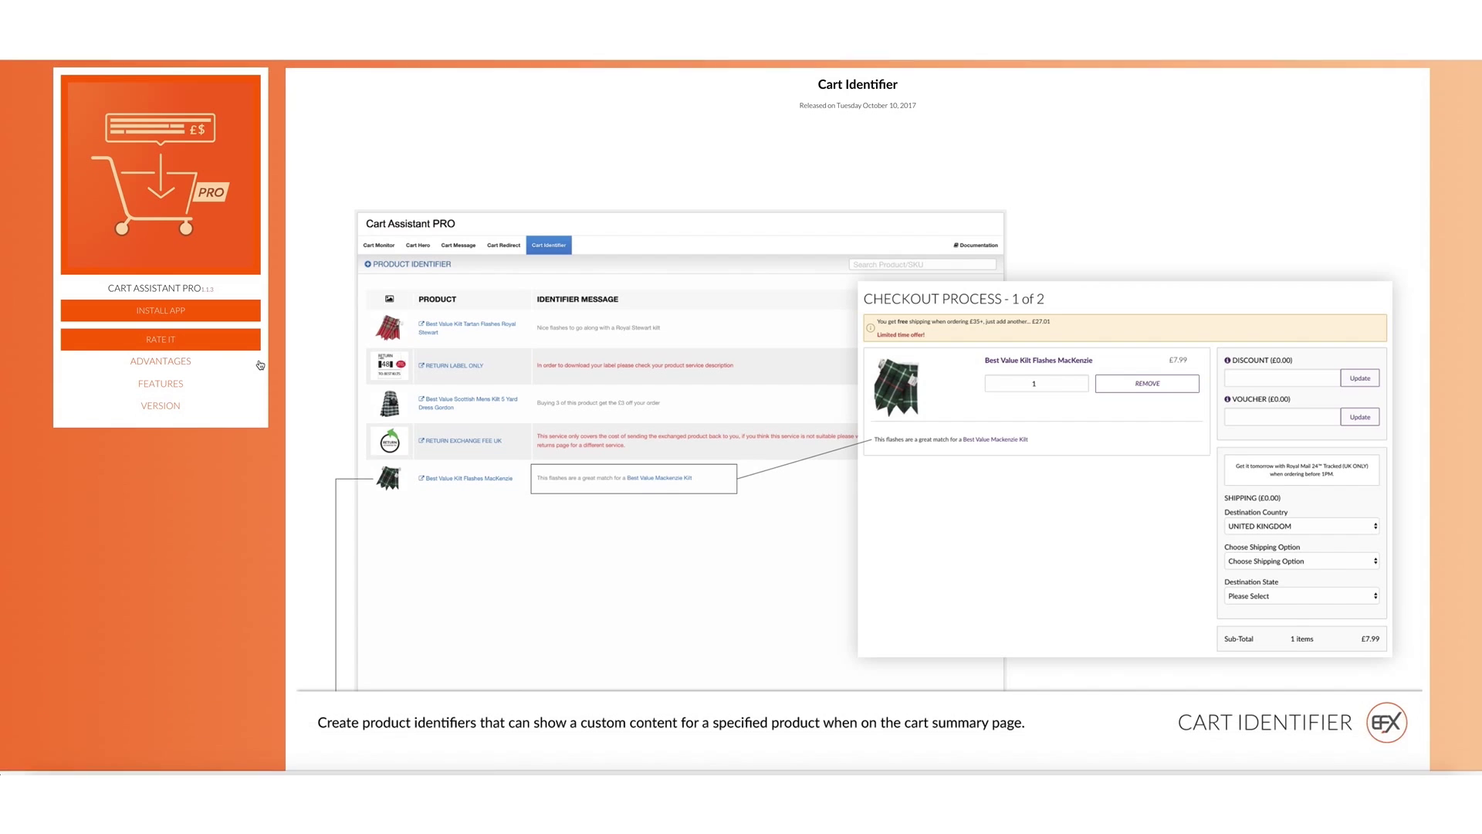
Switch to the Cart Assistant PRO product page and read Cart Identifier's description, suggested usages and version requirement
{"action": "scroll", "coordinate": [259, 367], "scroll_direction": "up", "scroll_amount": 1}
{"action": "scroll", "coordinate": [260, 366], "scroll_direction": "up", "scroll_amount": 1}
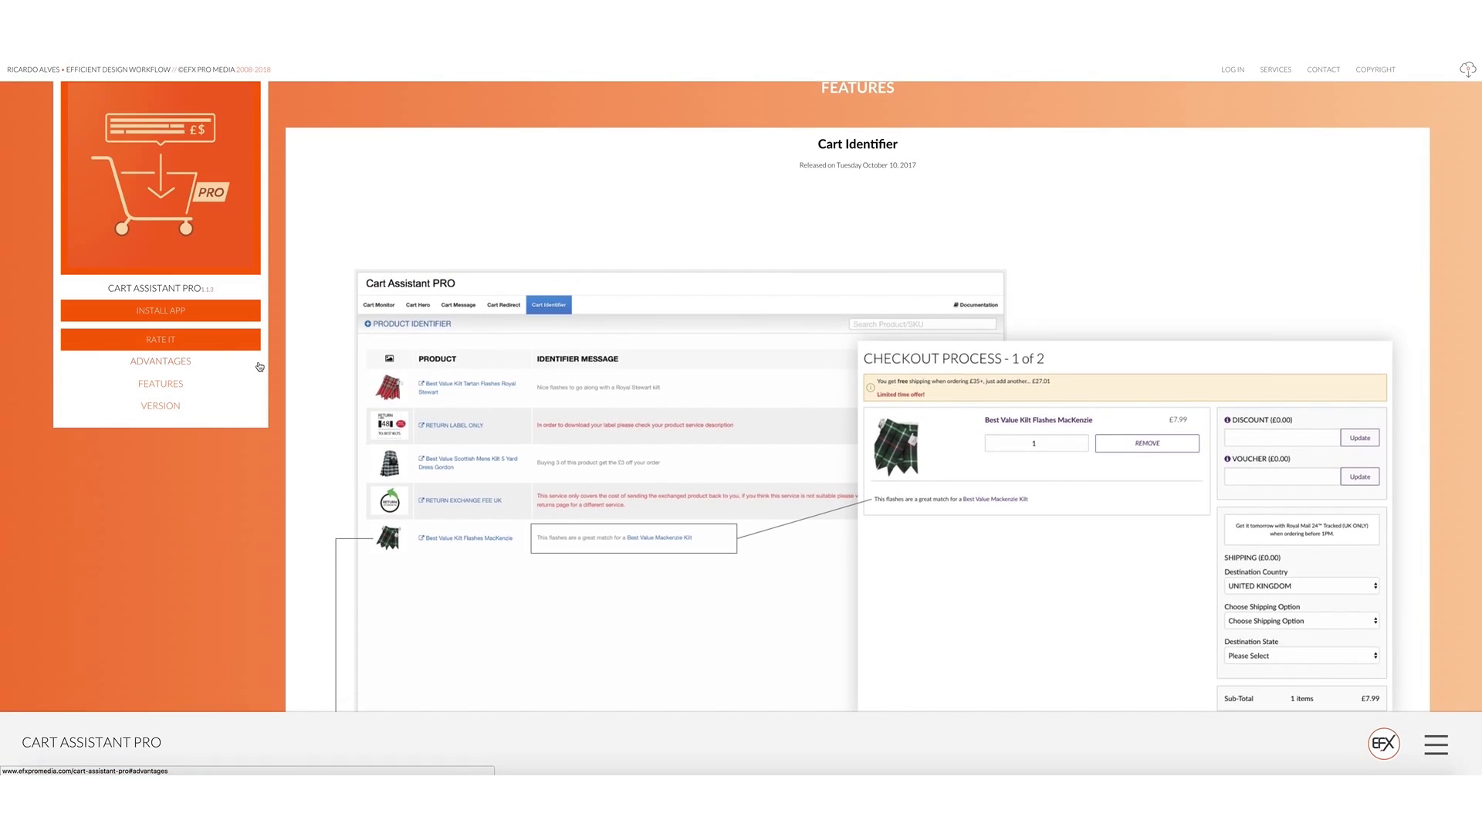
{"action": "scroll", "coordinate": [694, 367], "scroll_direction": "up", "scroll_amount": 10}
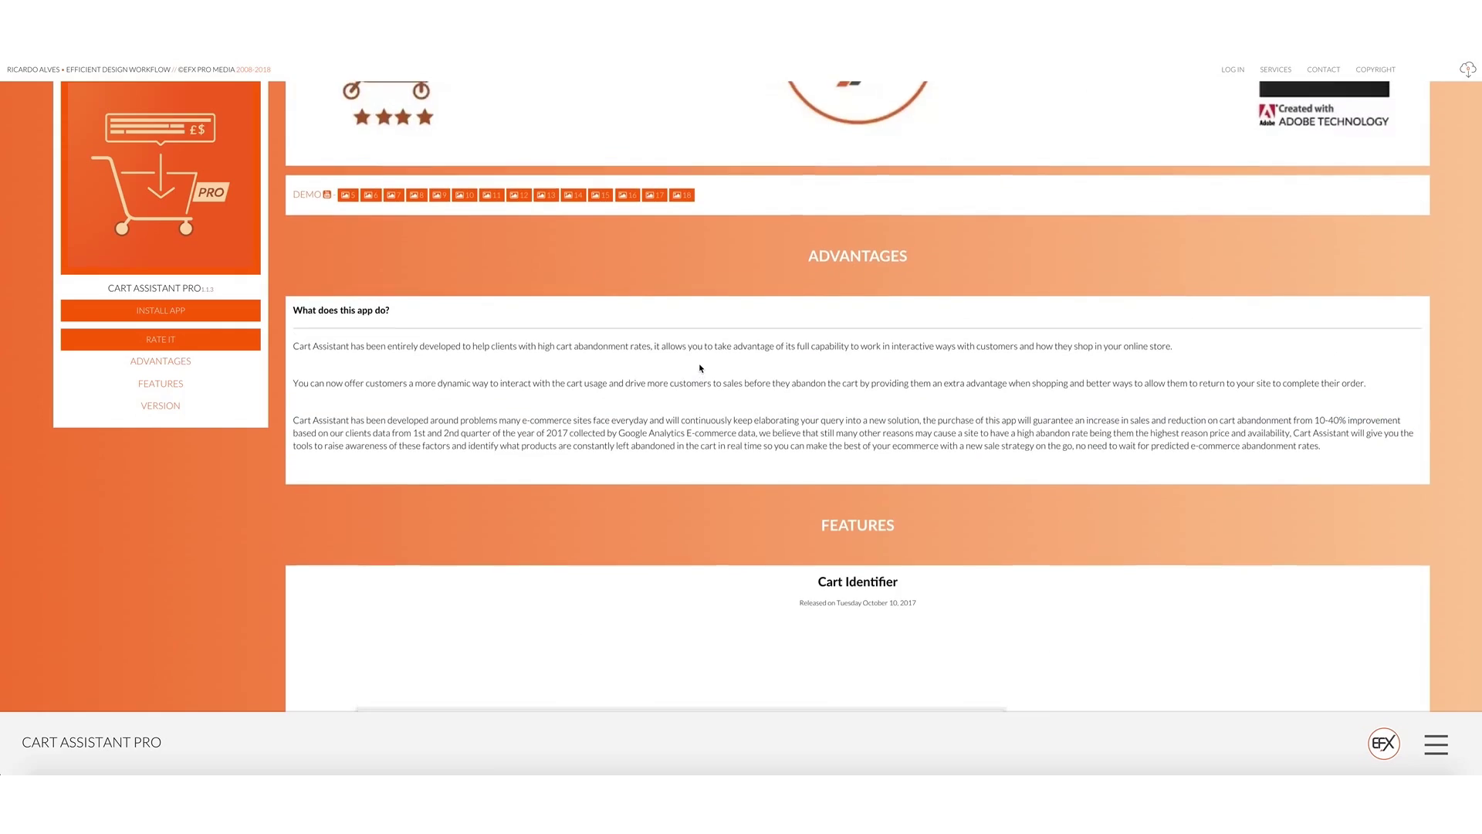
{"action": "scroll", "coordinate": [700, 369], "scroll_direction": "up", "scroll_amount": 3}
{"action": "scroll", "coordinate": [700, 370], "scroll_direction": "down", "scroll_amount": 10}
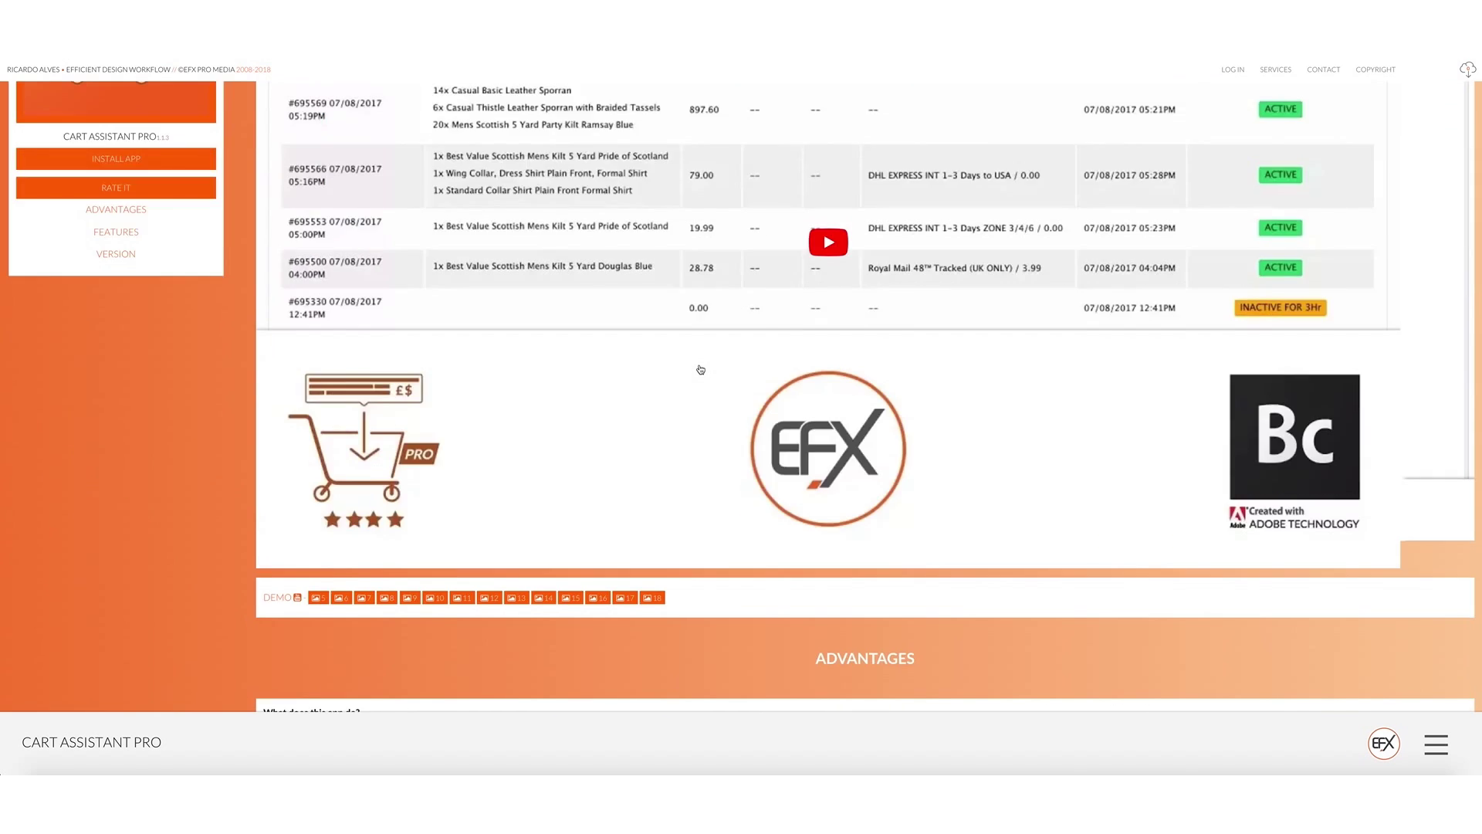
{"action": "scroll", "coordinate": [700, 369], "scroll_direction": "down", "scroll_amount": 5}
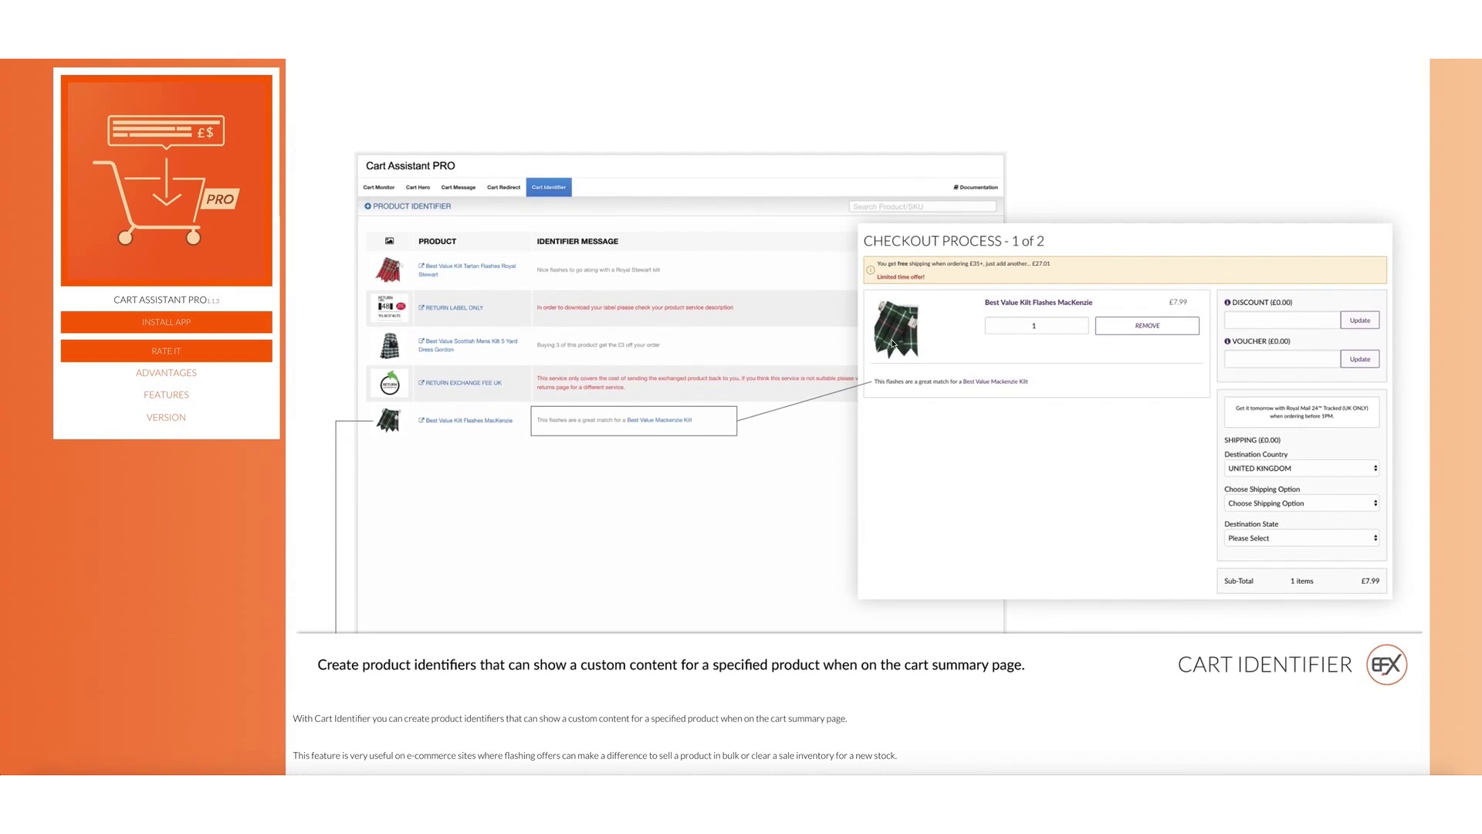
{"action": "scroll", "coordinate": [657, 405], "scroll_direction": "down", "scroll_amount": 5}
{"action": "scroll", "coordinate": [657, 404], "scroll_direction": "down", "scroll_amount": 2}
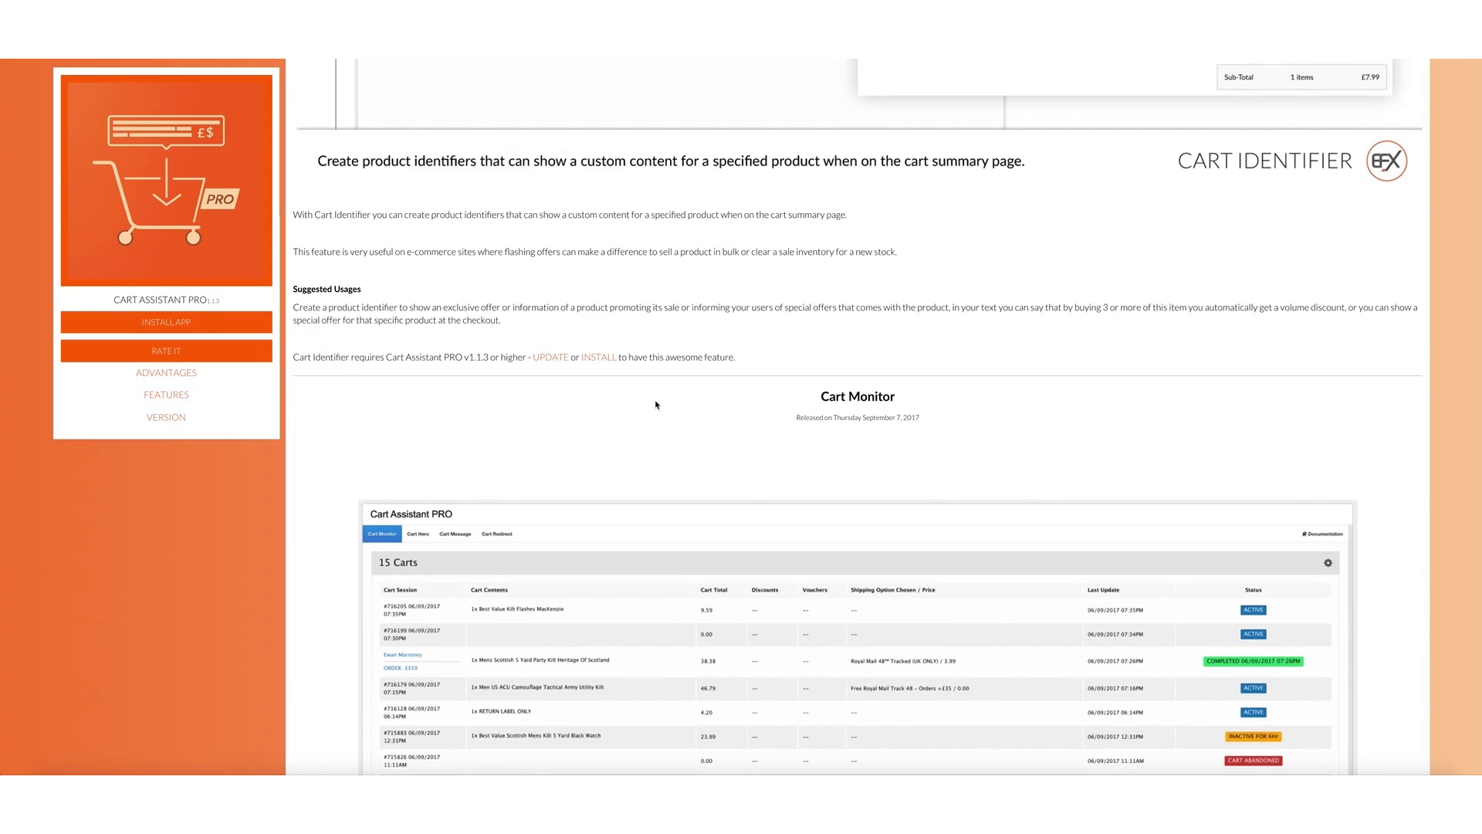
{"action": "scroll", "coordinate": [656, 405], "scroll_direction": "down", "scroll_amount": 1}
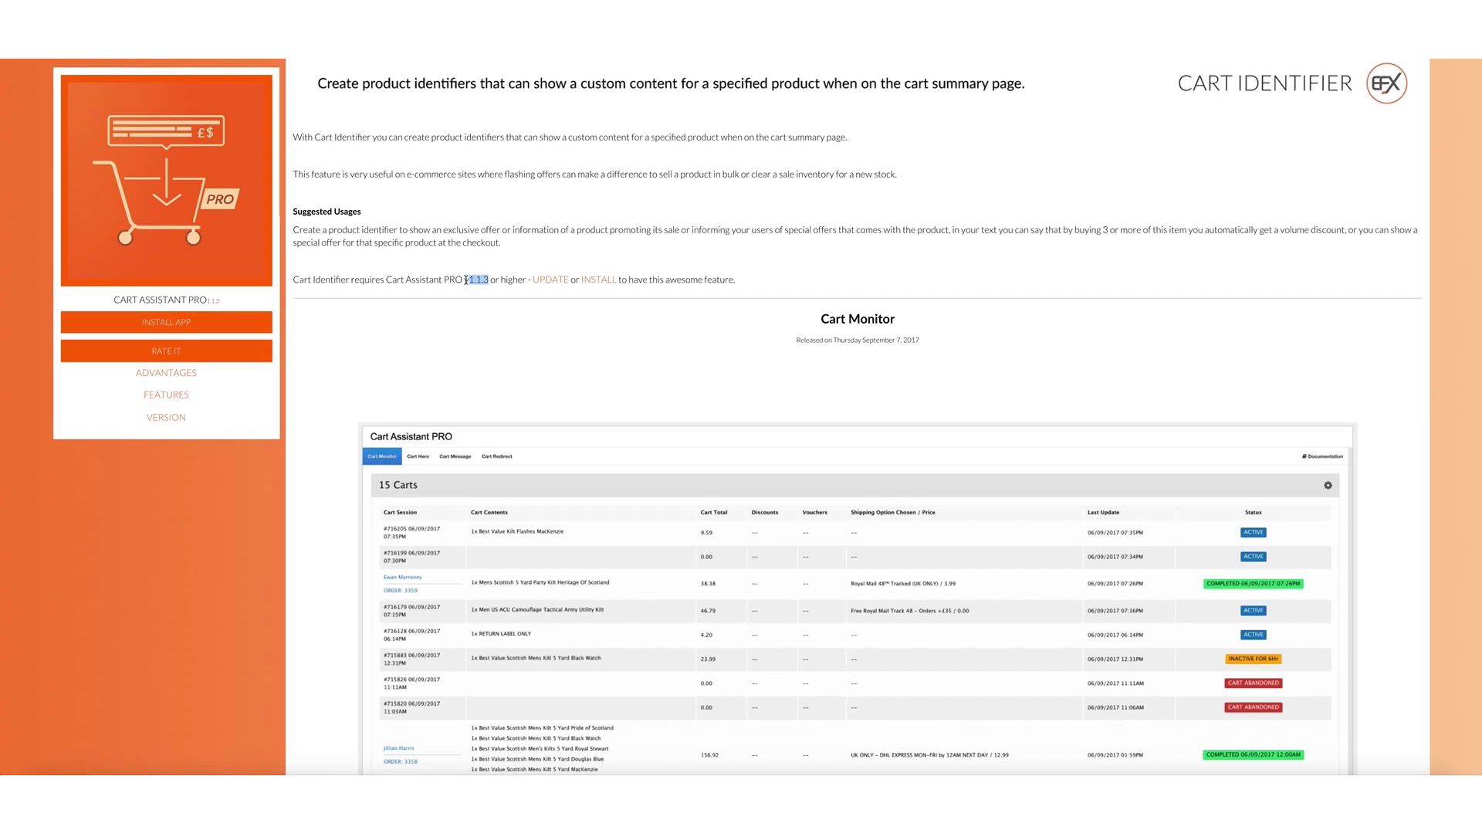
{"action": "left_click", "coordinate": [488, 285]}
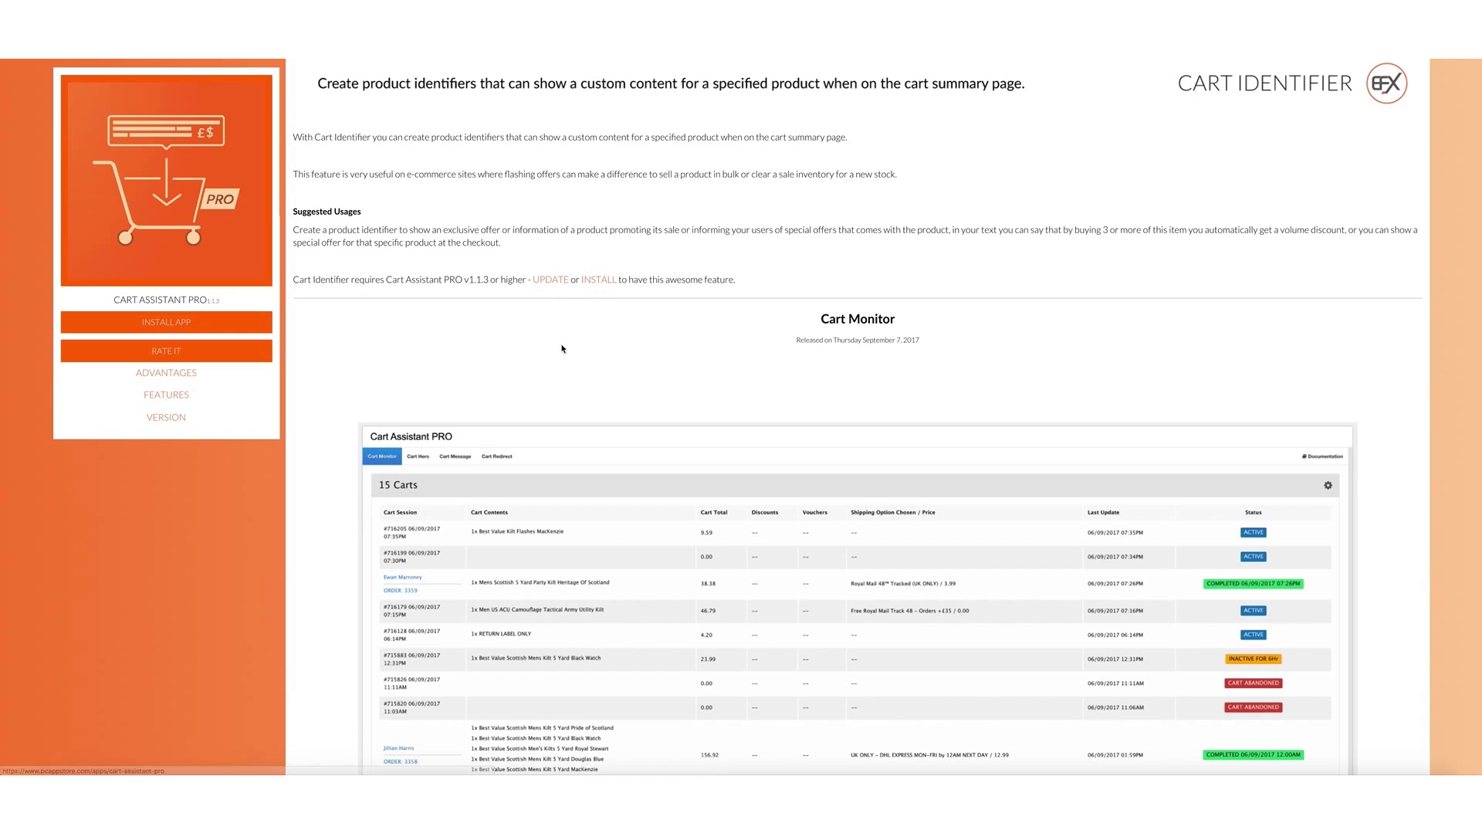
Look through the other Cart Assistant PRO features, the client websites, the updates log and the other available apps
{"action": "scroll", "coordinate": [770, 444], "scroll_direction": "down", "scroll_amount": 15}
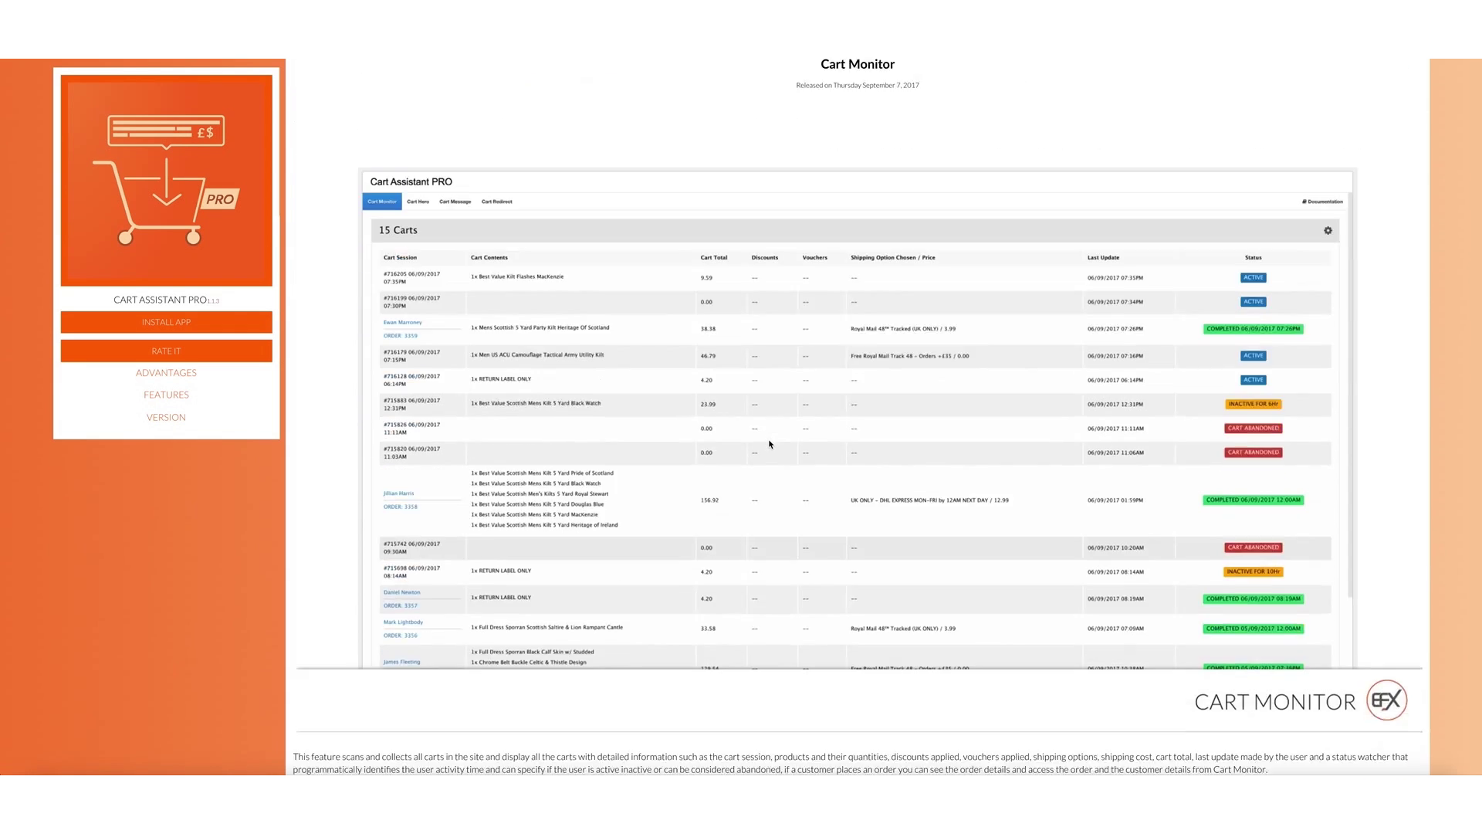
{"action": "scroll", "coordinate": [757, 443], "scroll_direction": "down", "scroll_amount": 12}
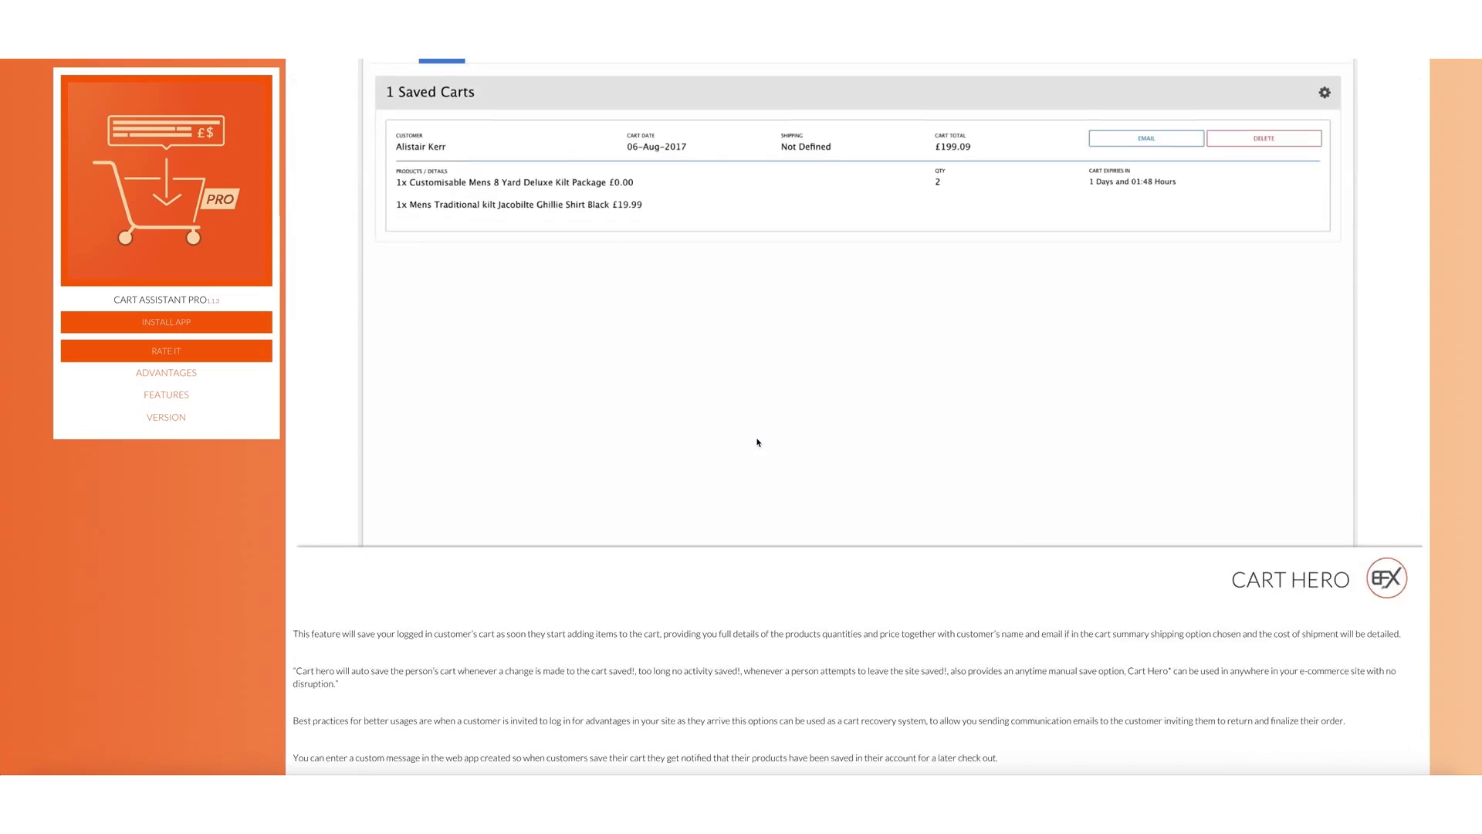
{"action": "scroll", "coordinate": [752, 442], "scroll_direction": "down", "scroll_amount": 15}
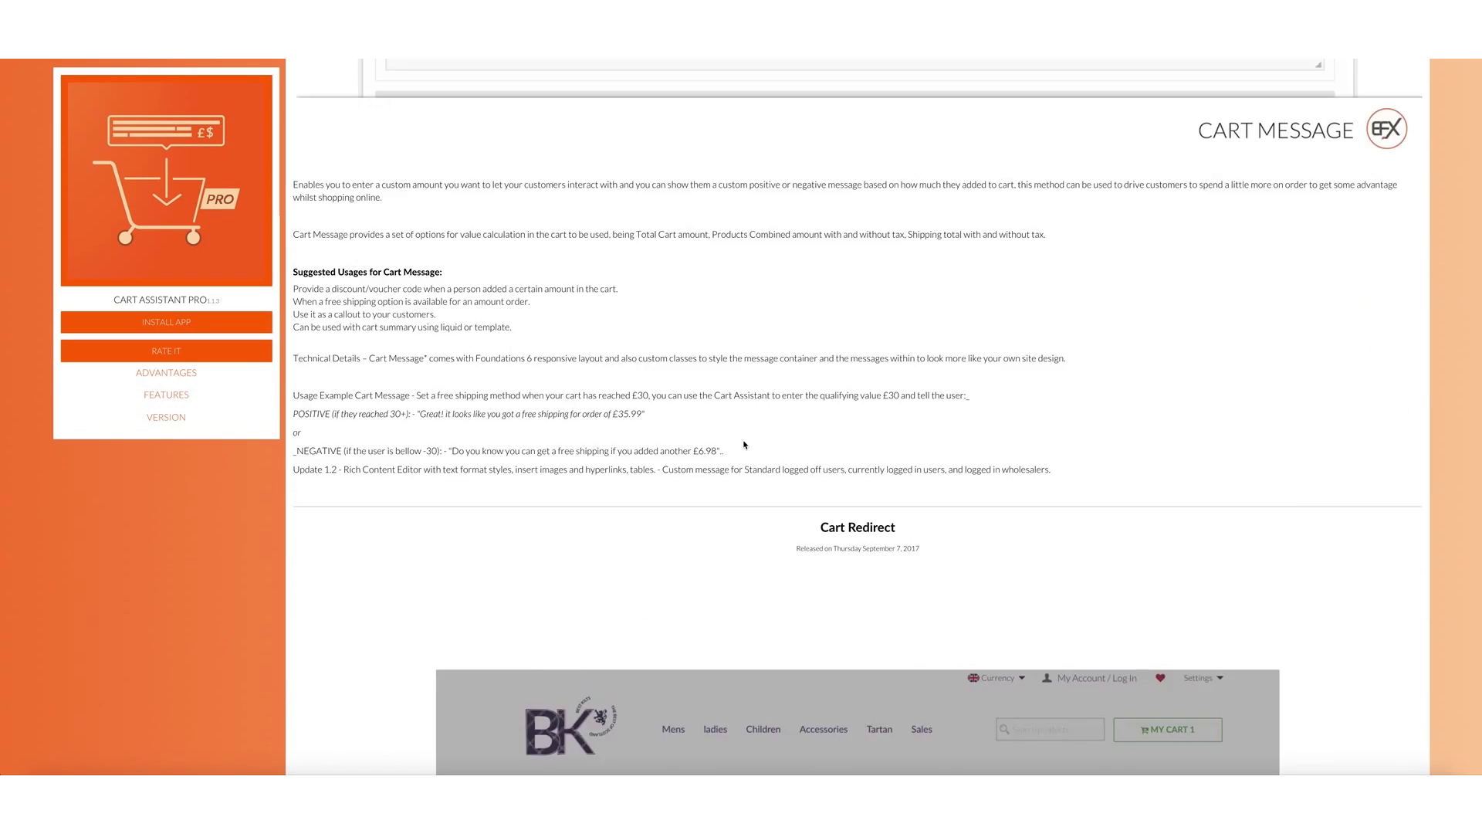
{"action": "scroll", "coordinate": [732, 447], "scroll_direction": "down", "scroll_amount": 2}
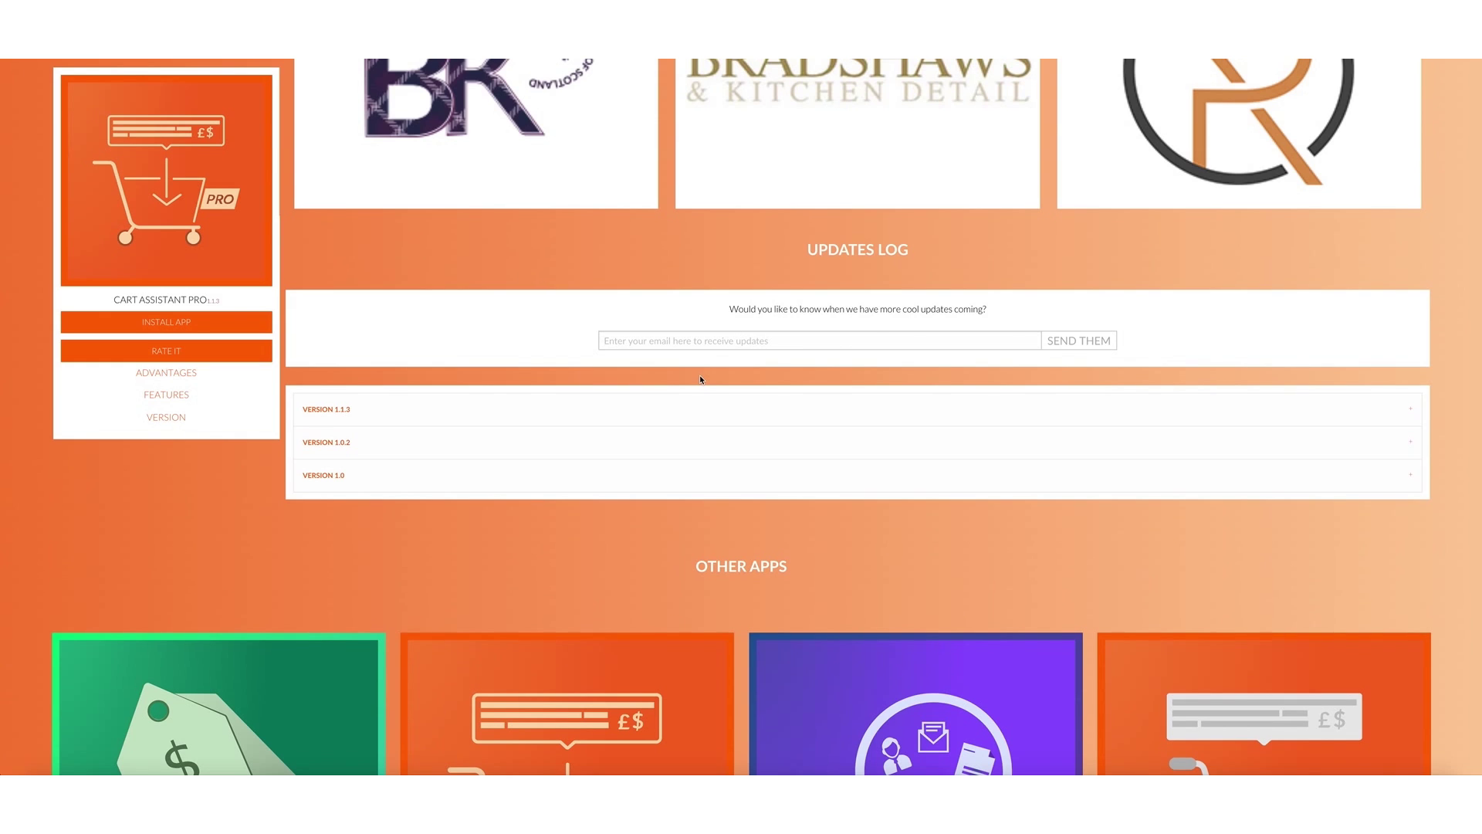
{"action": "scroll", "coordinate": [731, 443], "scroll_direction": "down", "scroll_amount": 4}
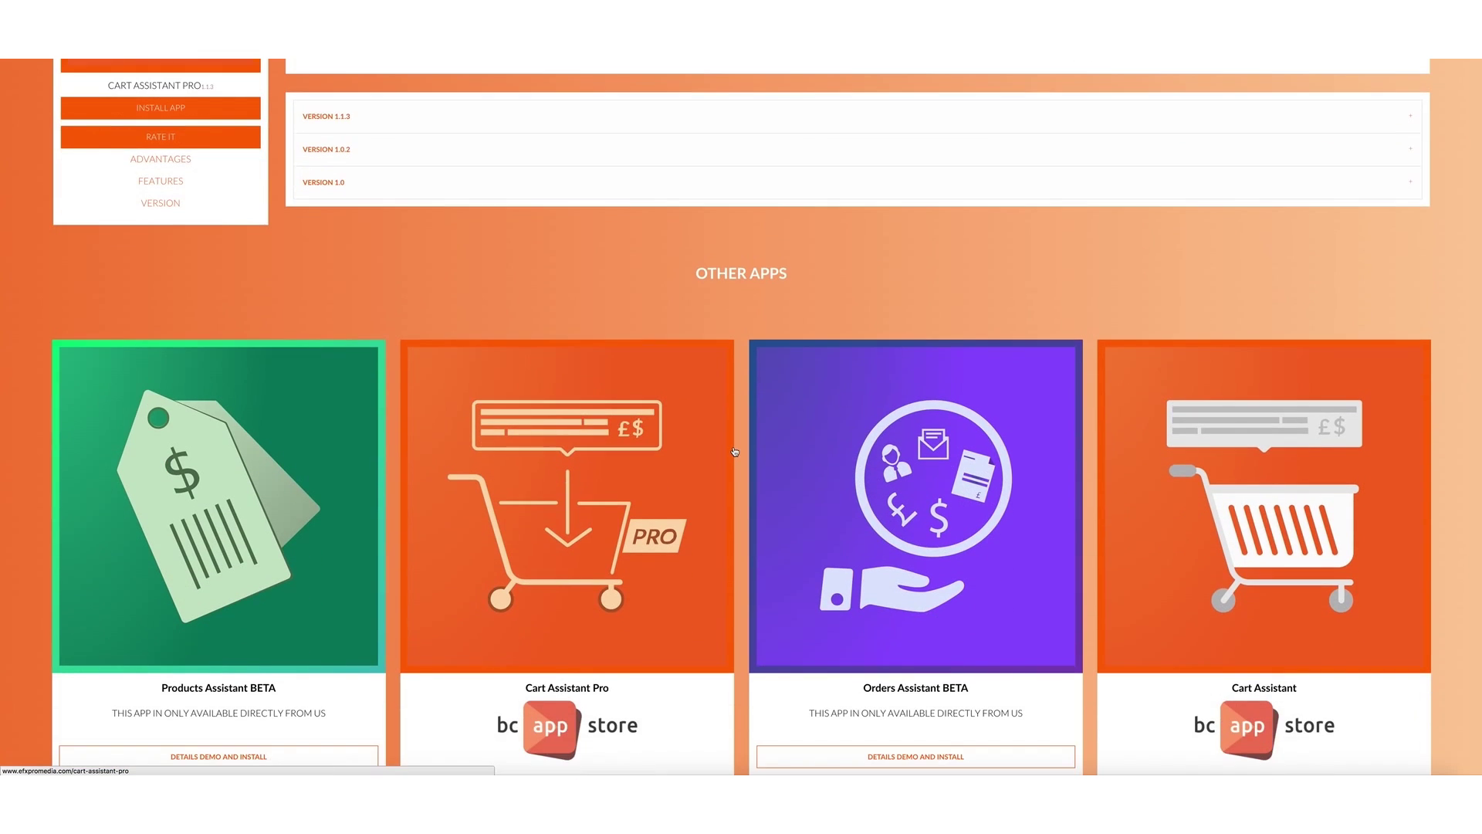
{"action": "scroll", "coordinate": [733, 451], "scroll_direction": "up", "scroll_amount": 6}
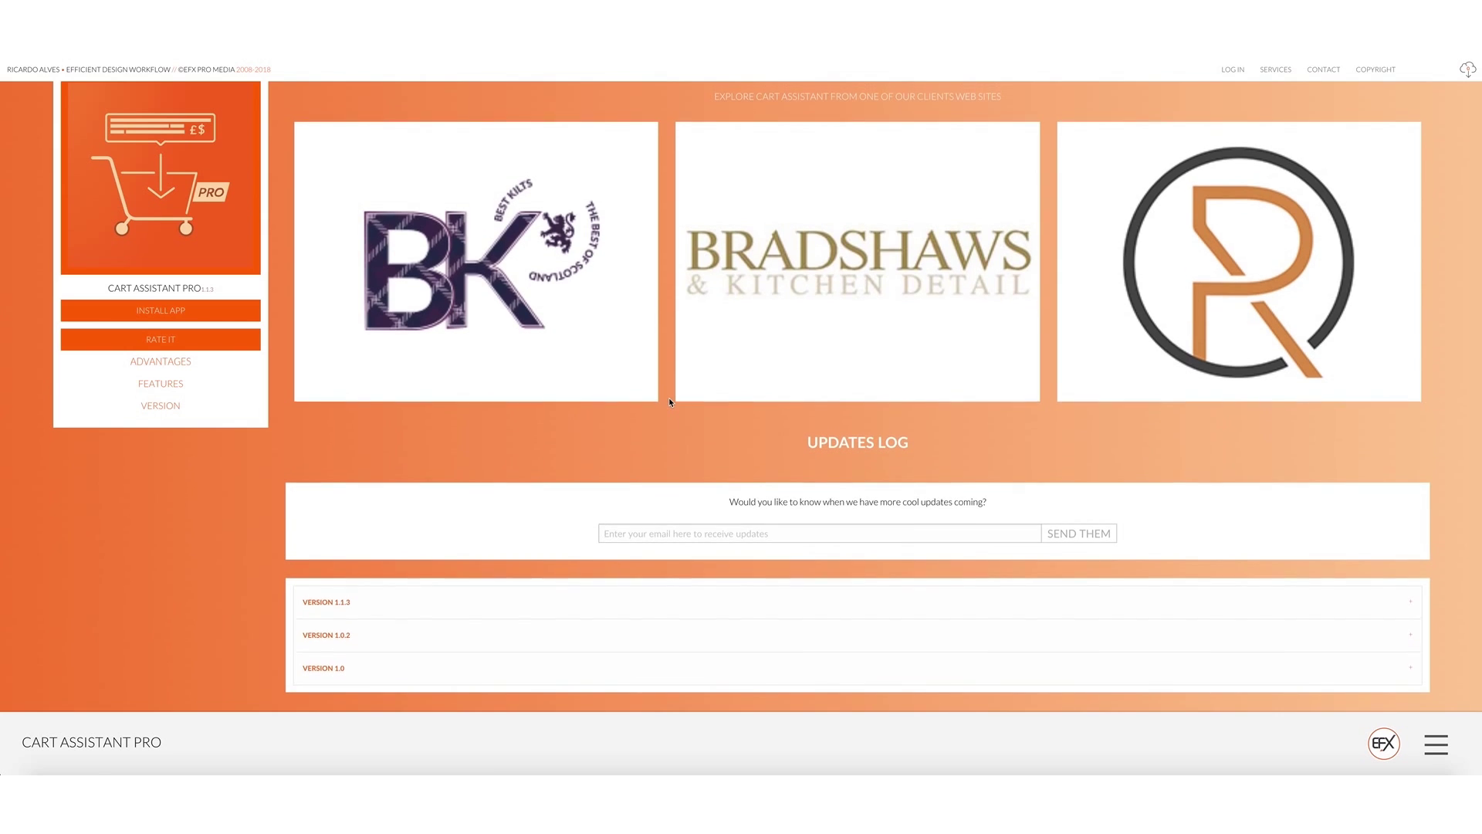
{"action": "scroll", "coordinate": [670, 402], "scroll_direction": "up", "scroll_amount": 1}
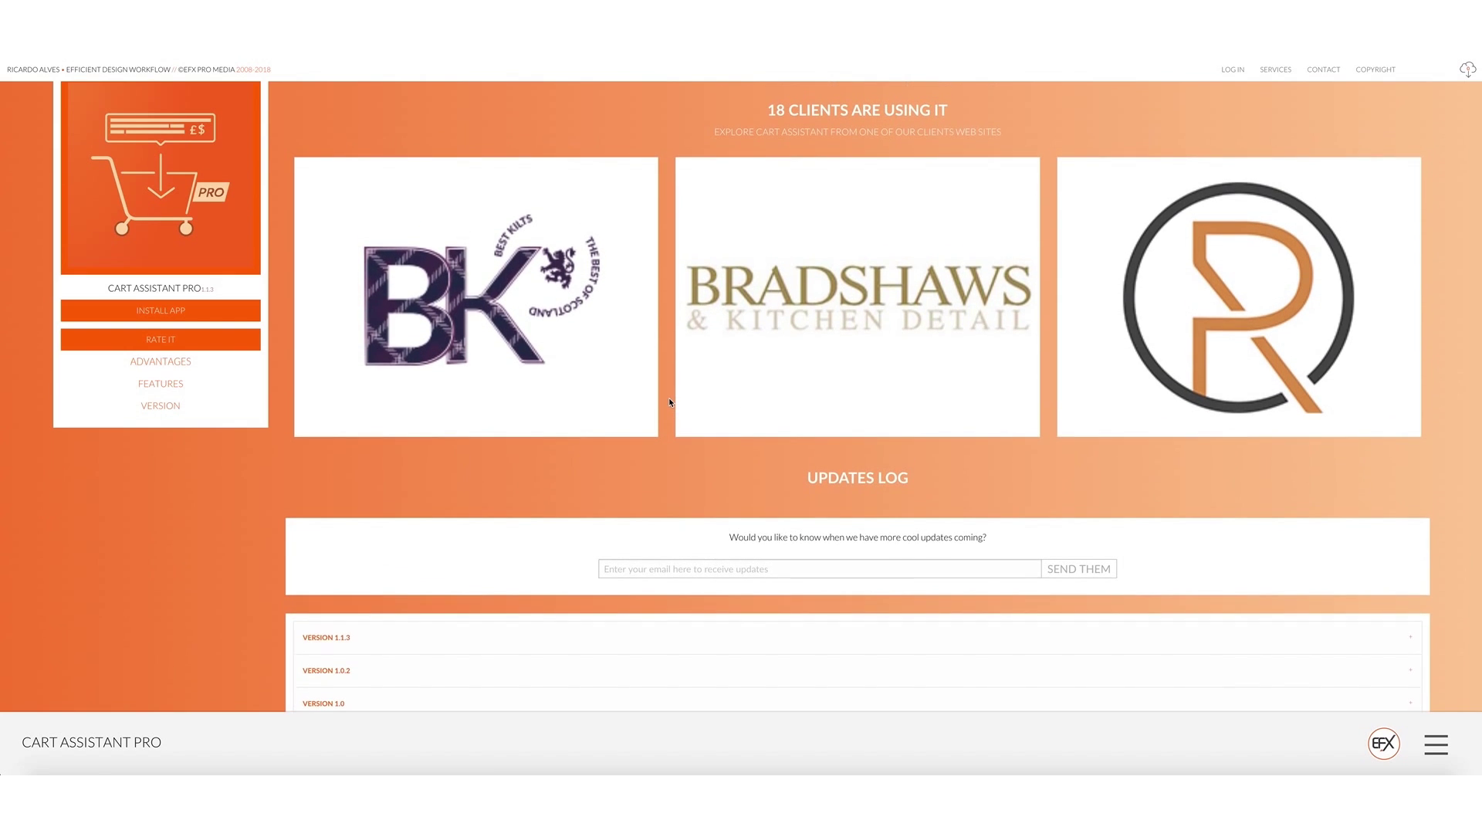